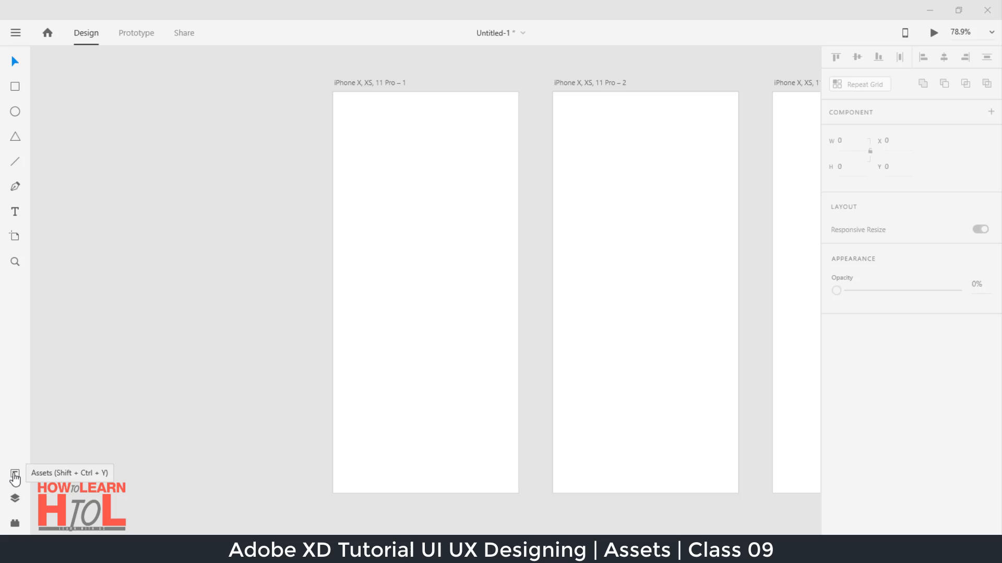
Step: Show the document assets and draw a rectangle about 194 by 175 near the top of the first artboard
{"action": "left_click", "coordinate": [14, 475]}
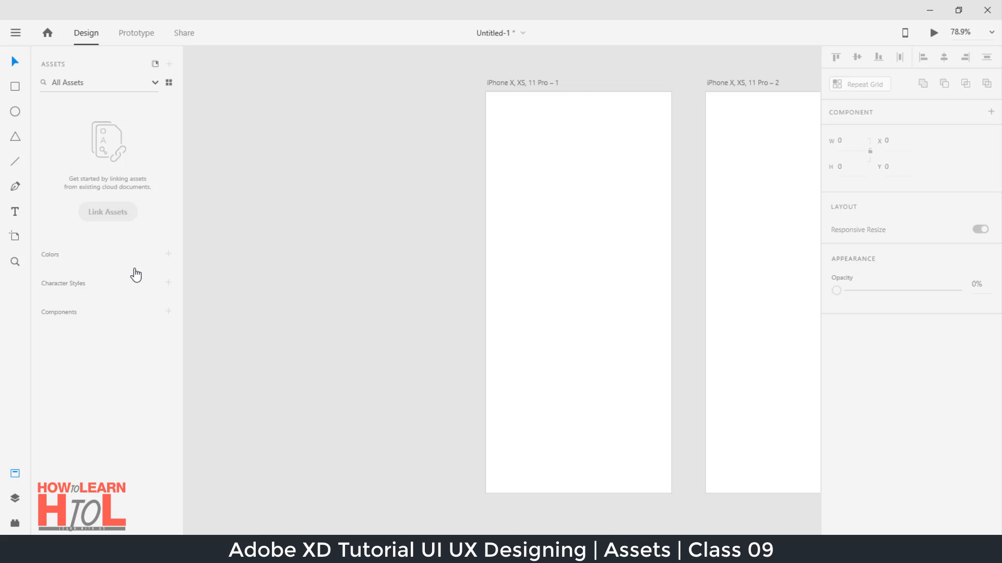
{"action": "left_click", "coordinate": [15, 87]}
{"action": "left_click_drag", "start_coordinate": [510, 126], "coordinate": [606, 213]}
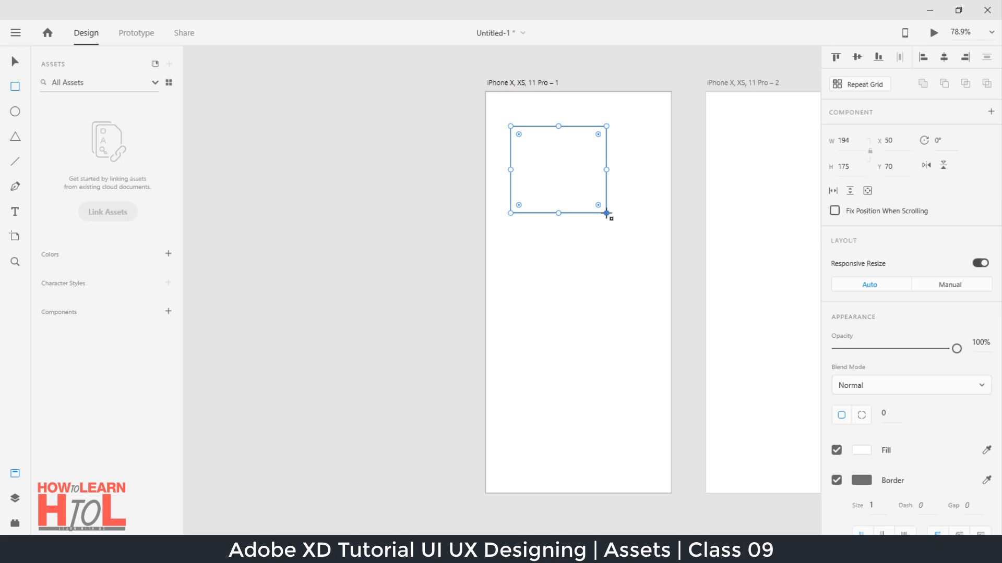
Step: Fill the rectangle on the first artboard with solid blue #0B94FC
{"action": "left_click", "coordinate": [861, 451]}
{"action": "left_click", "coordinate": [778, 361]}
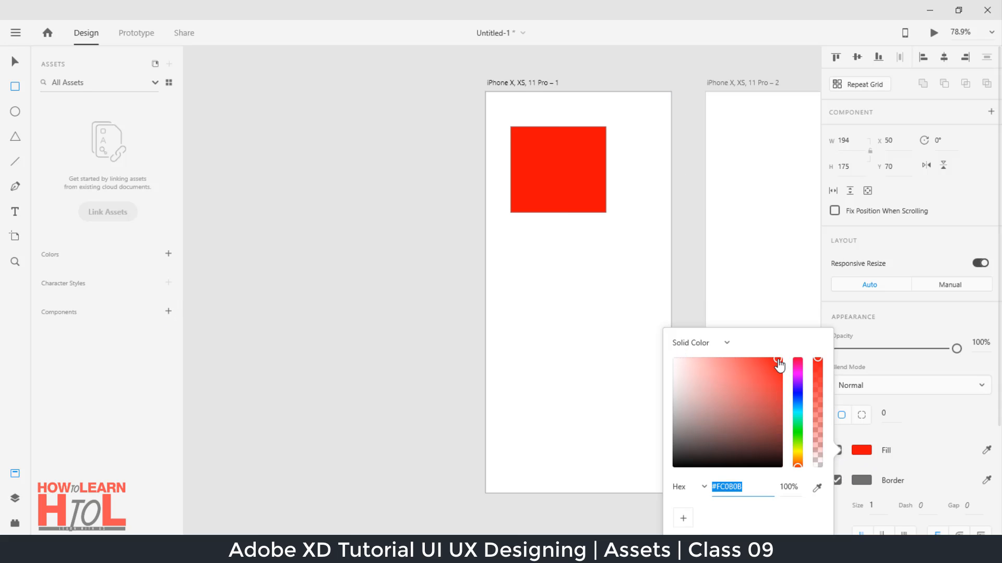
{"action": "left_click_drag", "start_coordinate": [798, 441], "coordinate": [798, 406]}
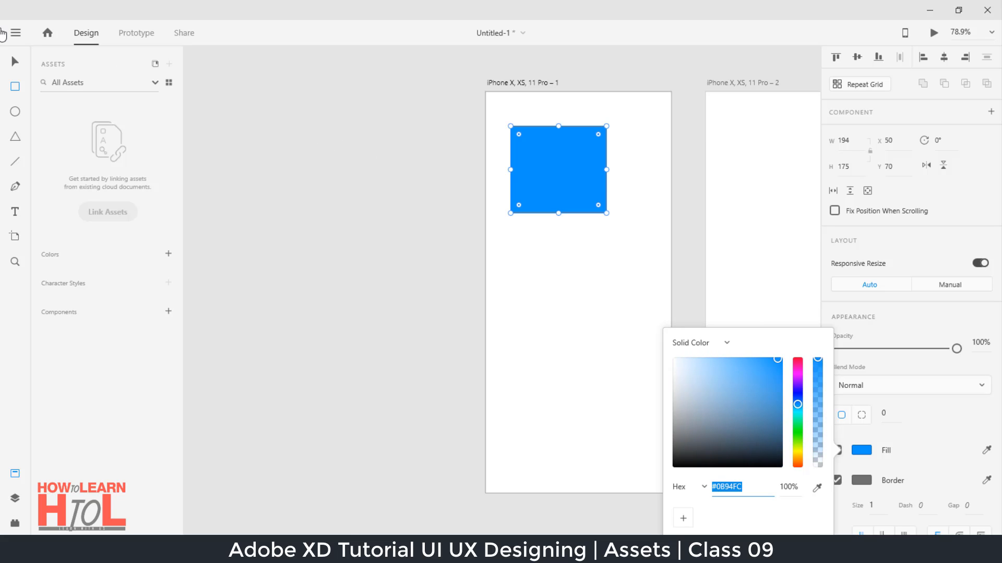
{"action": "left_click", "coordinate": [17, 64]}
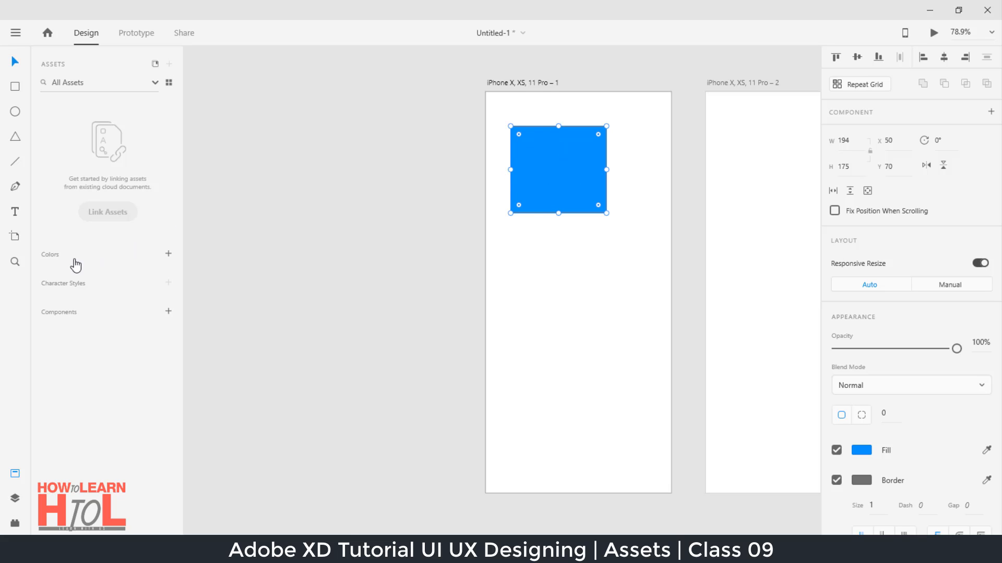
Step: Save the blue rectangle's fill and border colours as colour assets and turn the rectangle into a component
{"action": "left_click", "coordinate": [168, 256]}
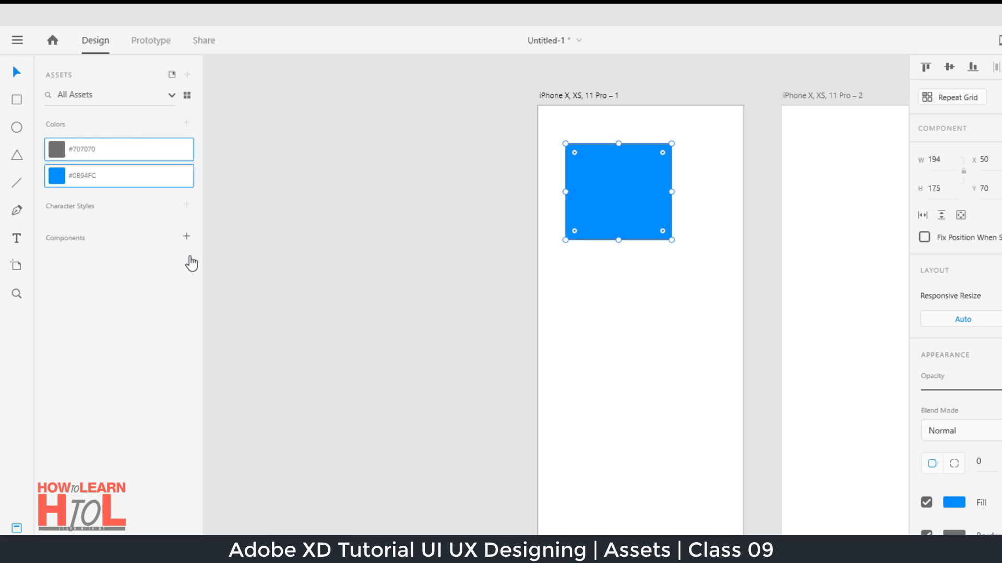
{"action": "left_click", "coordinate": [186, 239]}
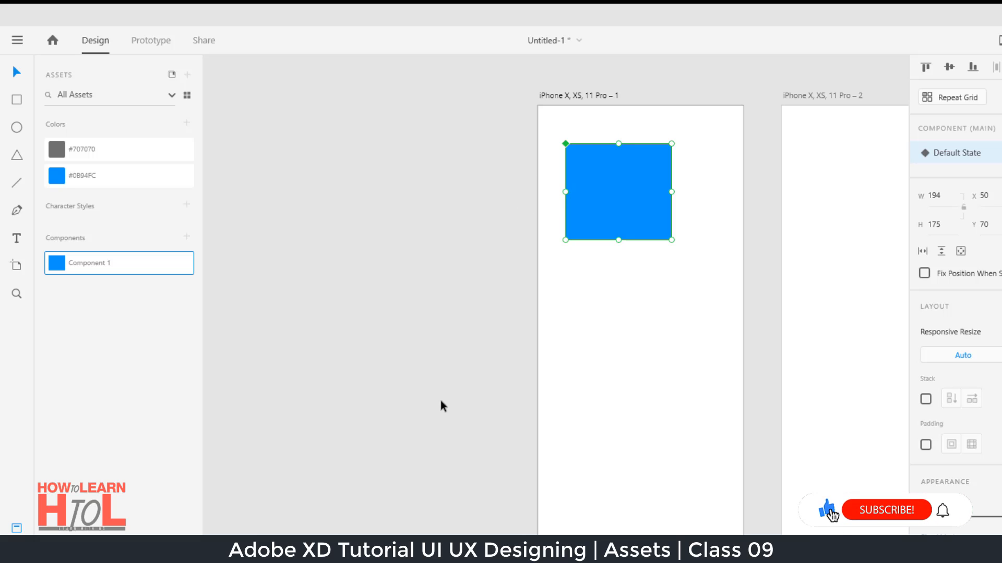
Step: Draw a second rectangle about 205 by 192 below the blue component on the first artboard
{"action": "left_click", "coordinate": [17, 103]}
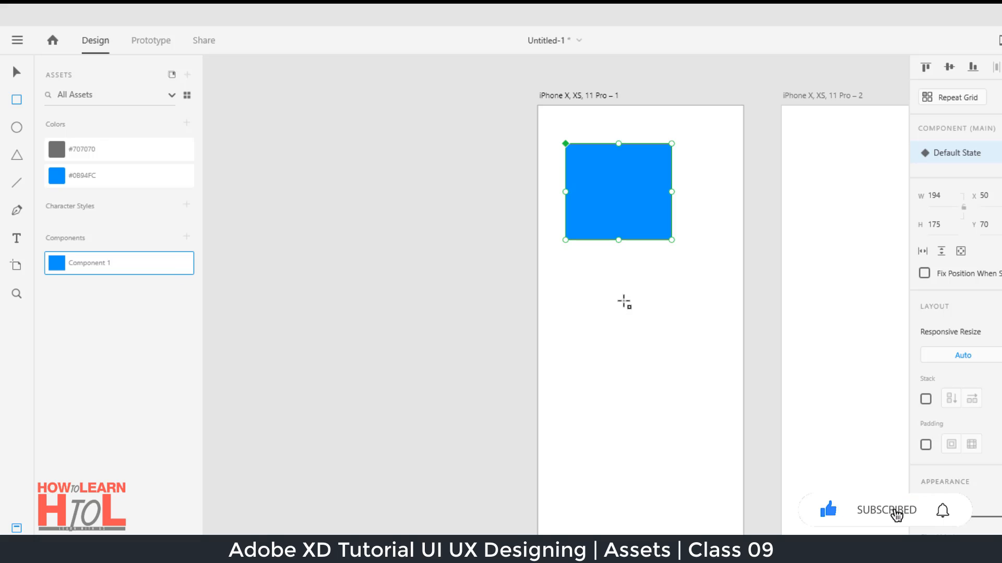
{"action": "left_click_drag", "start_coordinate": [598, 295], "coordinate": [711, 399]}
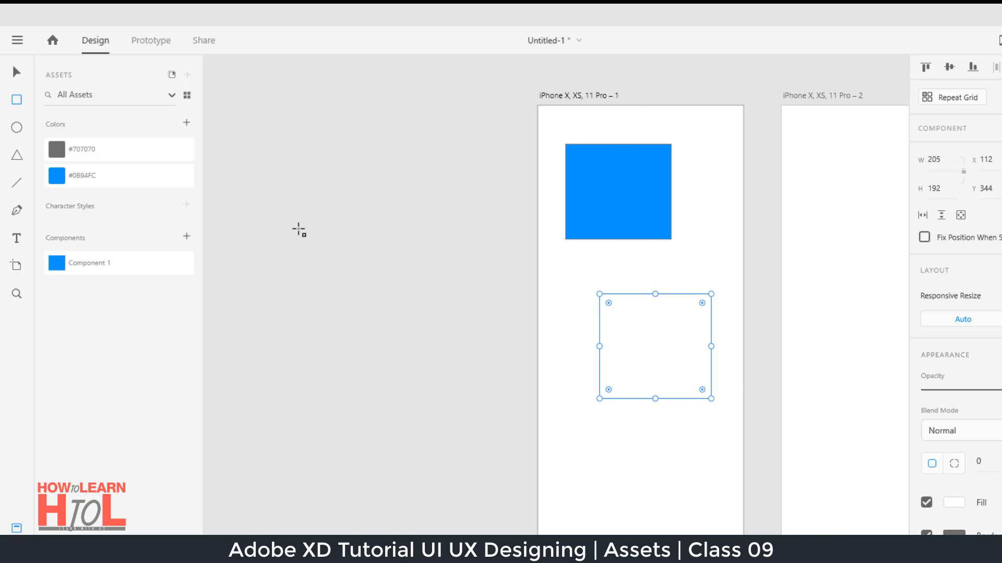
{"action": "left_click", "coordinate": [16, 72]}
Step: Fill the second rectangle on the first artboard with the saved colour #0B94FC
{"action": "left_click", "coordinate": [600, 182]}
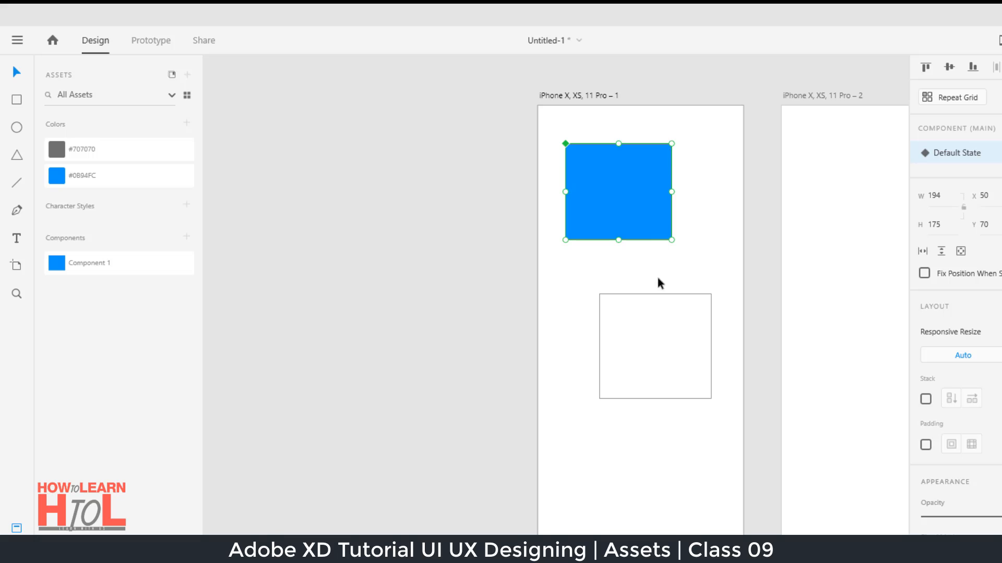
{"action": "left_click", "coordinate": [655, 293]}
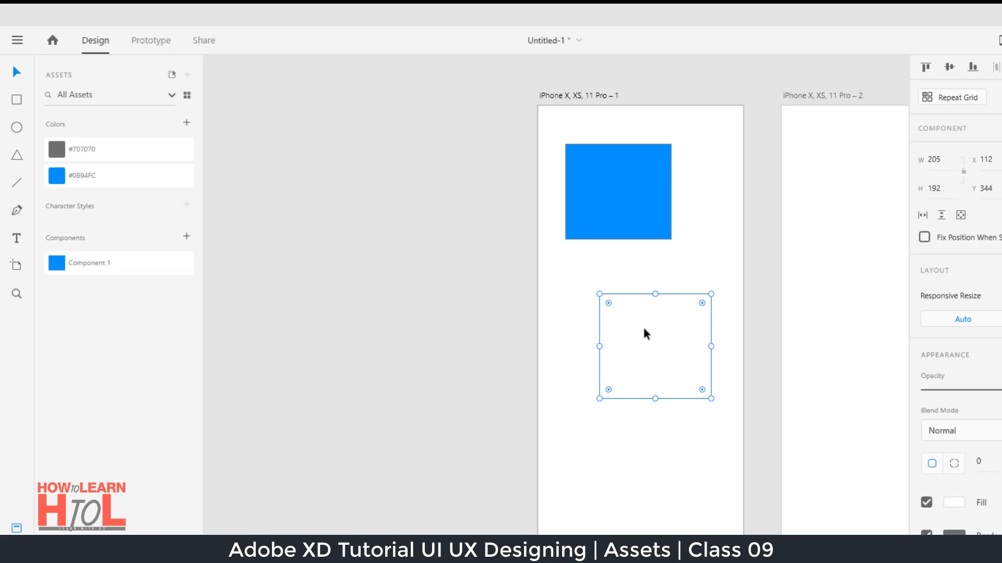
{"action": "left_click", "coordinate": [598, 147]}
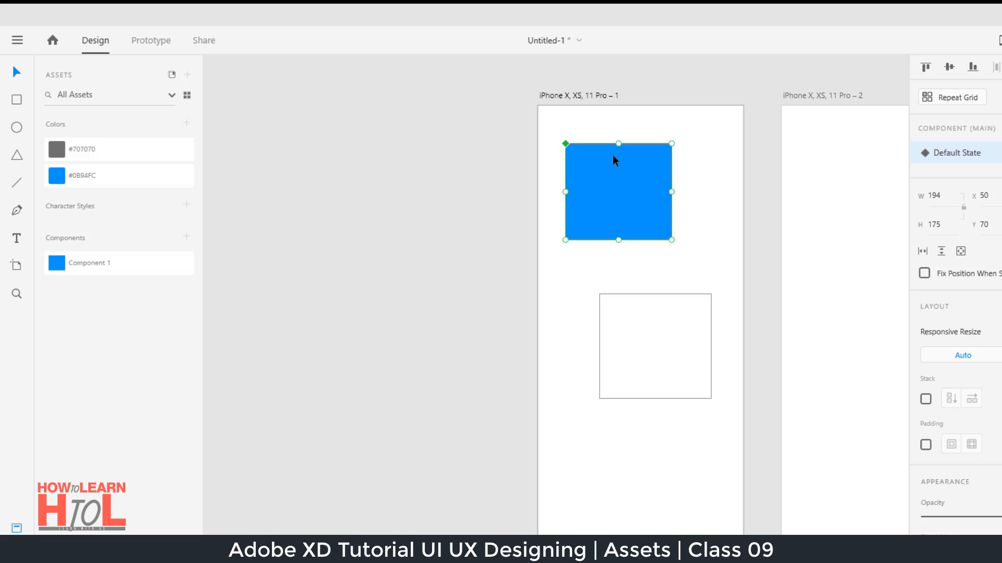
{"action": "left_click", "coordinate": [694, 366]}
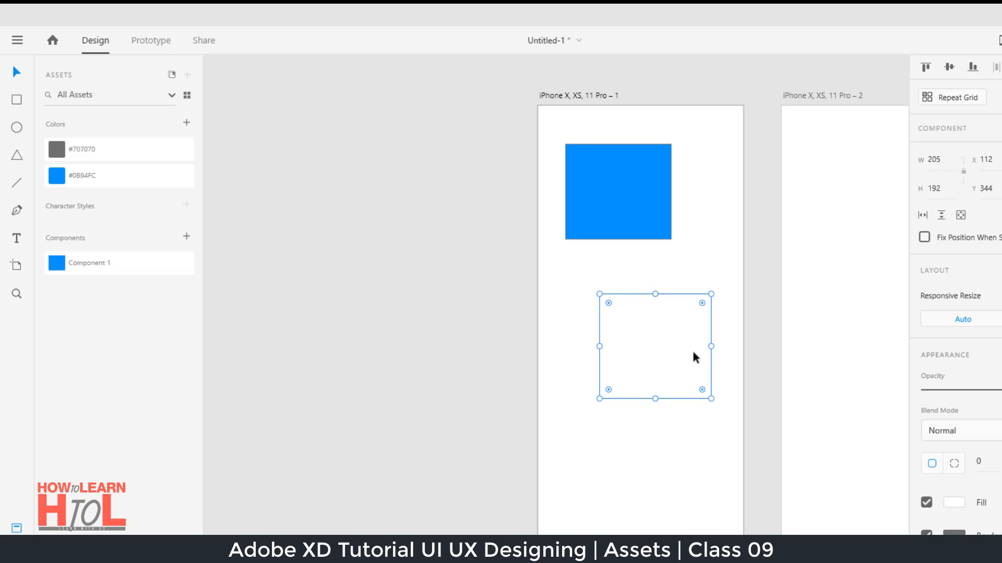
{"action": "left_click", "coordinate": [95, 180]}
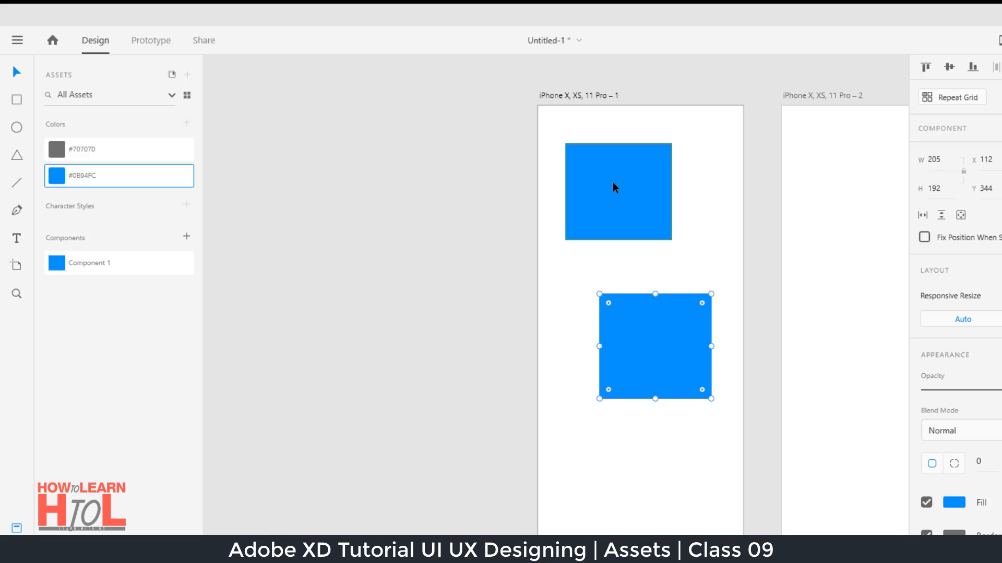
Step: Apply the saved colour #0B94FC to the main component on the first artboard
{"action": "left_click", "coordinate": [574, 234]}
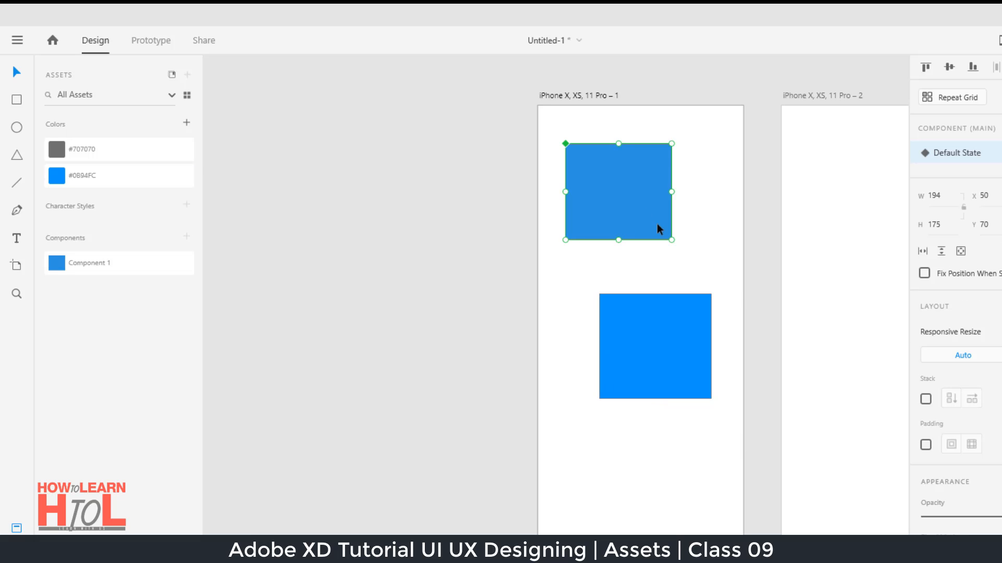
{"action": "left_click", "coordinate": [636, 345]}
{"action": "left_click", "coordinate": [583, 194]}
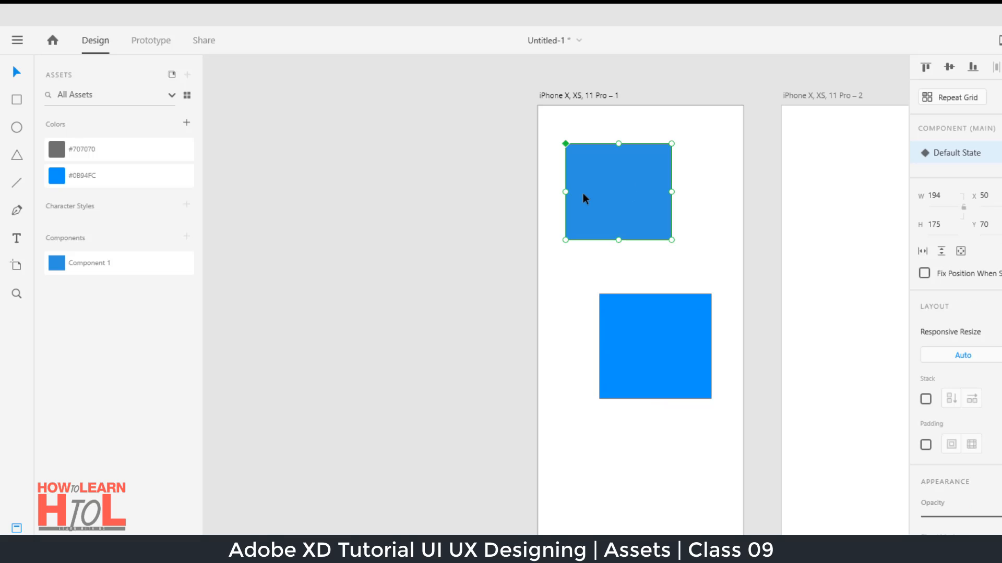
{"action": "left_click", "coordinate": [122, 183]}
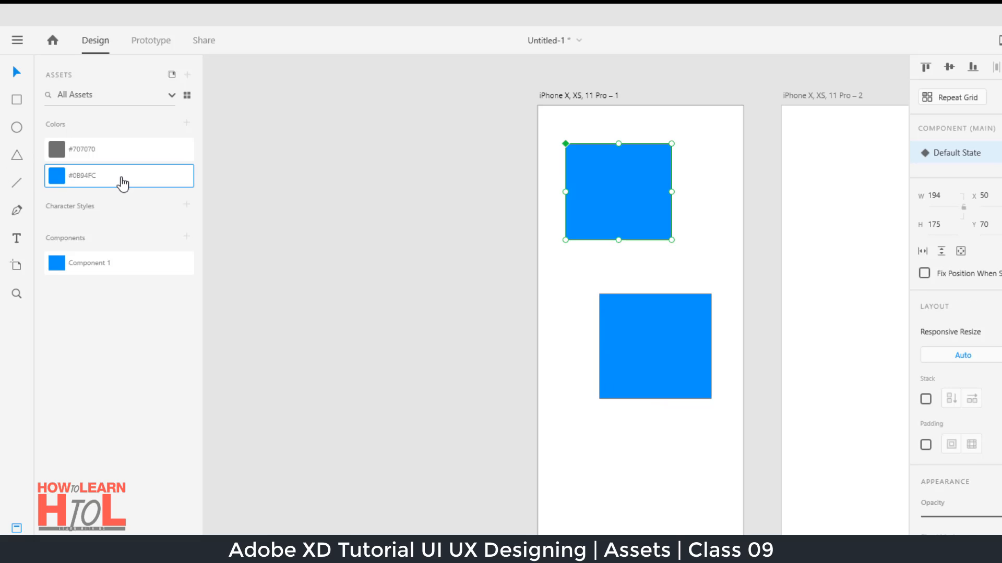
Step: Edit the saved blue colour asset to purple #8F10EF so every shape using it is recoloured
{"action": "right_click", "coordinate": [122, 183]}
{"action": "left_click", "coordinate": [154, 218]}
{"action": "left_click_drag", "start_coordinate": [190, 139], "coordinate": [113, 173]}
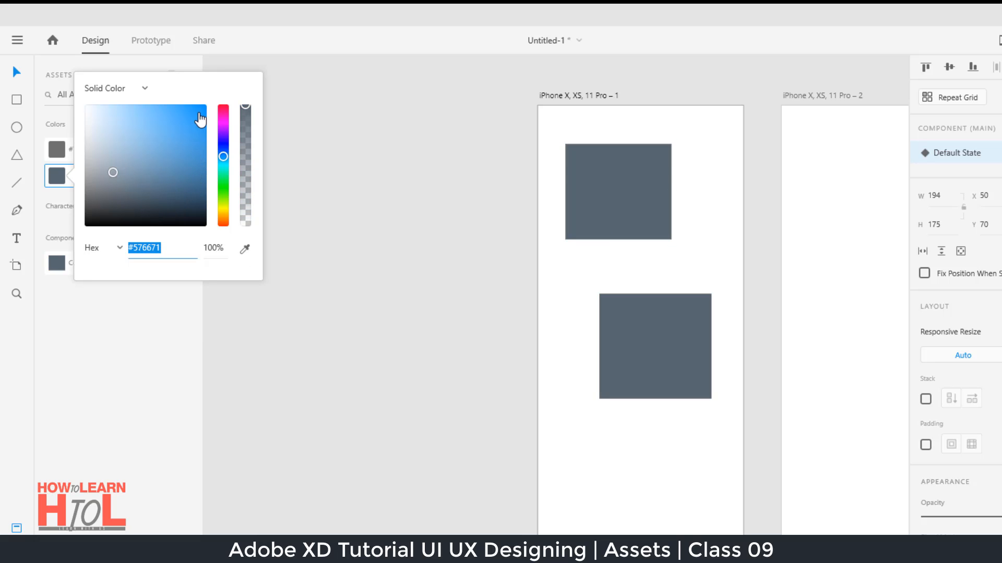
{"action": "left_click", "coordinate": [198, 112]}
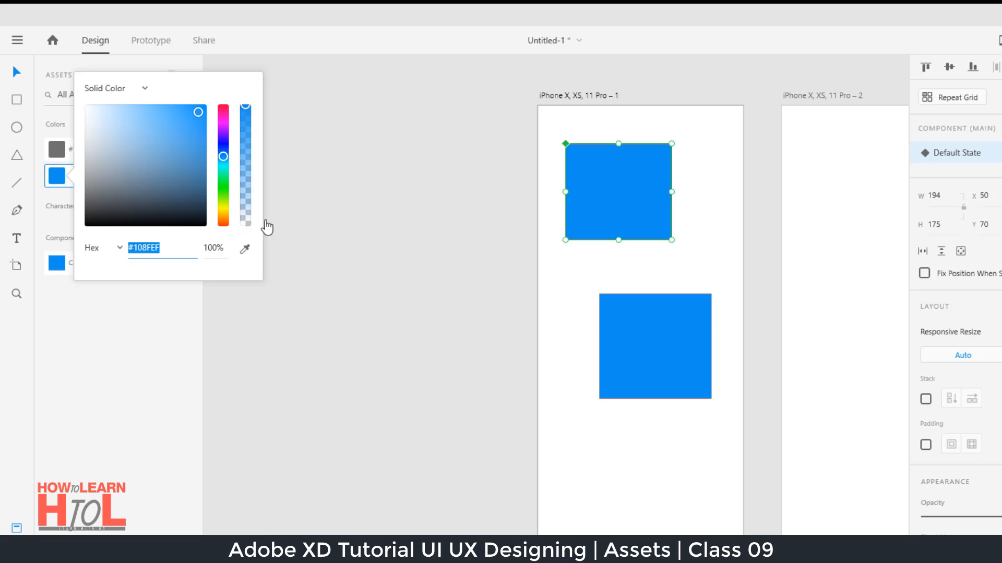
{"action": "left_click", "coordinate": [224, 134]}
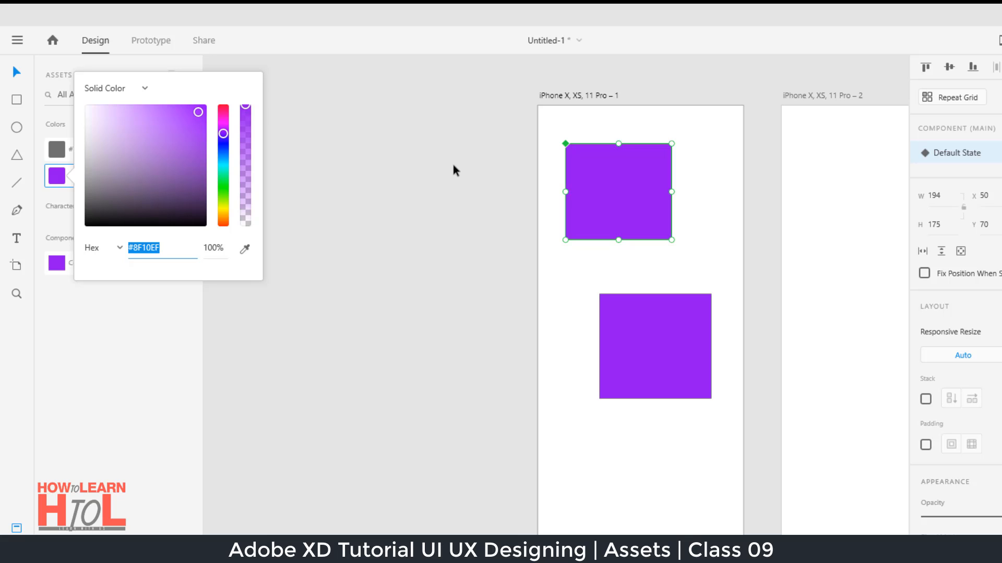
{"action": "left_click", "coordinate": [164, 334]}
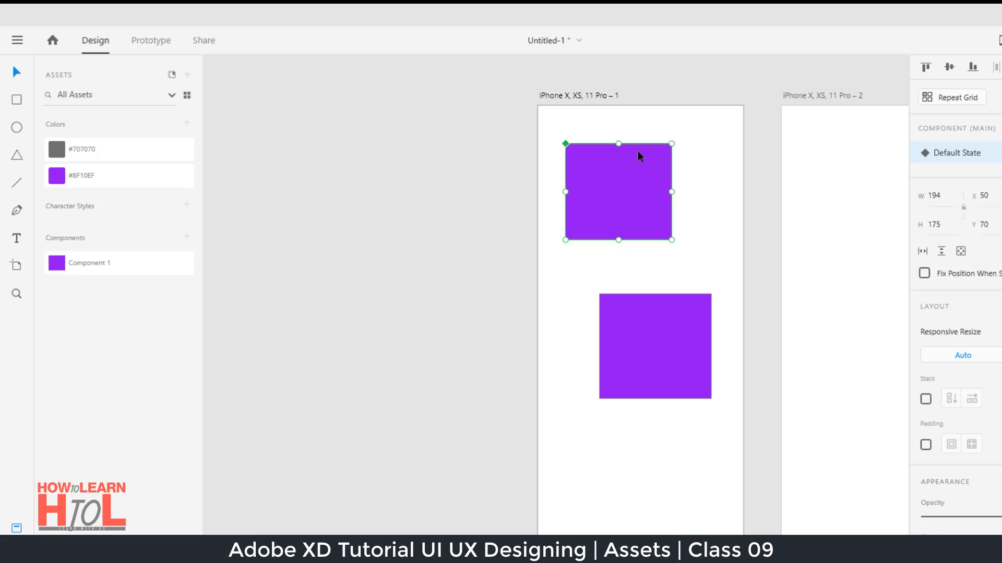
Step: Draw a rectangle about 255 by 204 on the second artboard and one about 199 by 262 on the third
{"action": "left_click", "coordinate": [662, 346]}
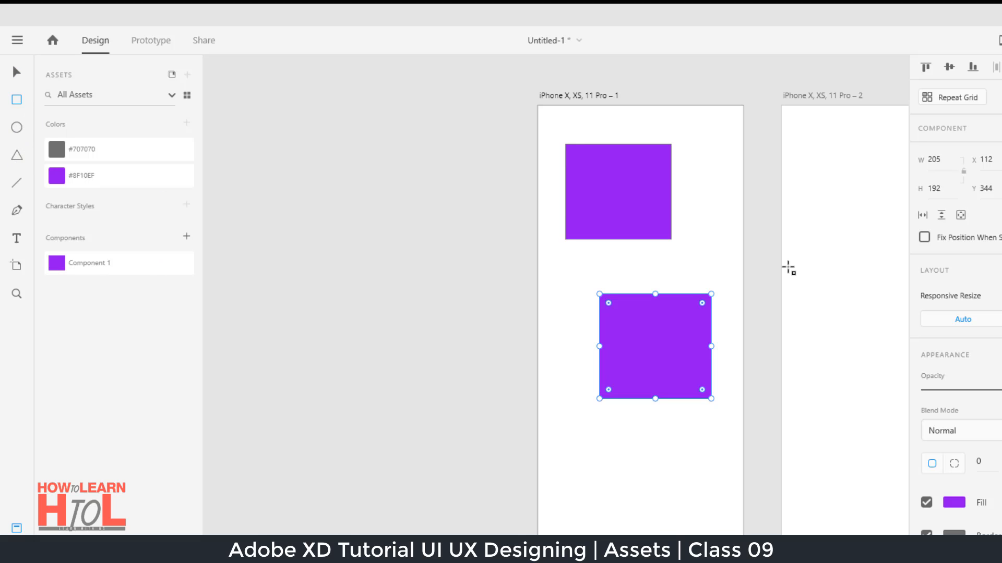
{"action": "left_click_drag", "start_coordinate": [816, 192], "coordinate": [902, 302]}
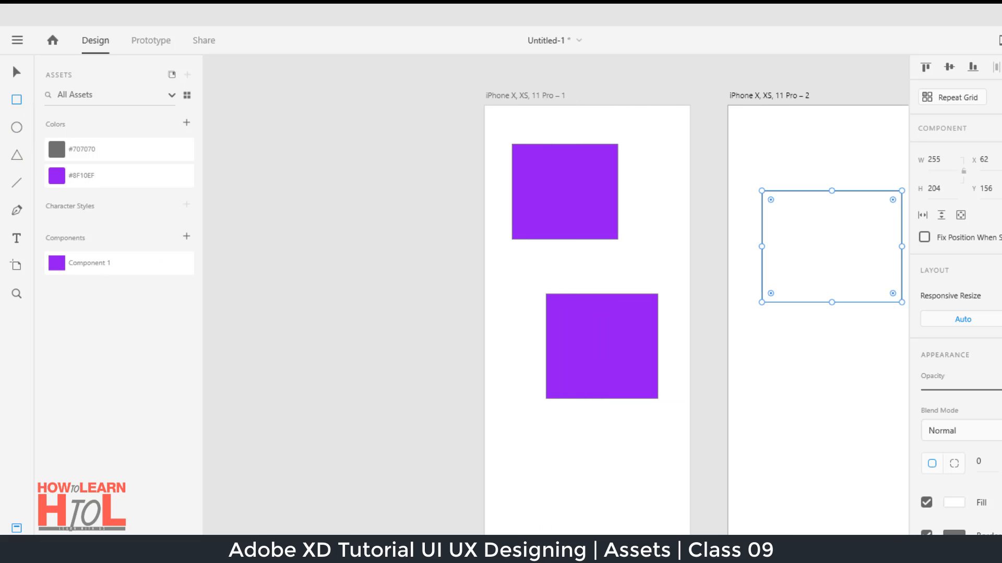
{"action": "left_click_drag", "start_coordinate": [434, 422], "coordinate": [222, 407]}
{"action": "mouse_move", "coordinate": [750, 190]}
{"action": "left_mouse_down"}
{"action": "mouse_move", "coordinate": [868, 340]}
{"action": "mouse_move", "coordinate": [859, 334]}
{"action": "left_mouse_up"}
{"action": "key", "text": "v"}
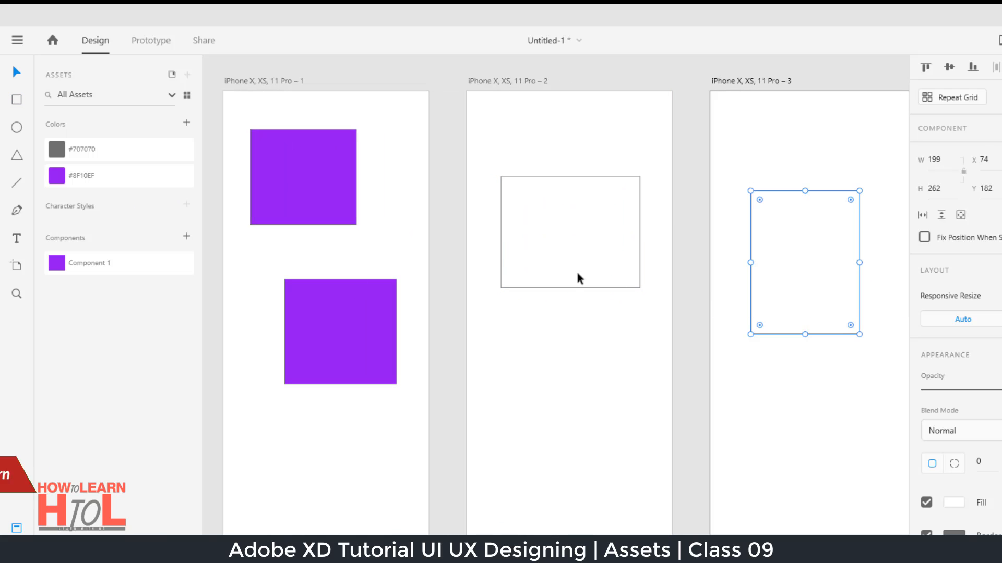
Step: Fill the rectangles on the third and second artboards with the saved purple #8F10EF
{"action": "left_click", "coordinate": [87, 178]}
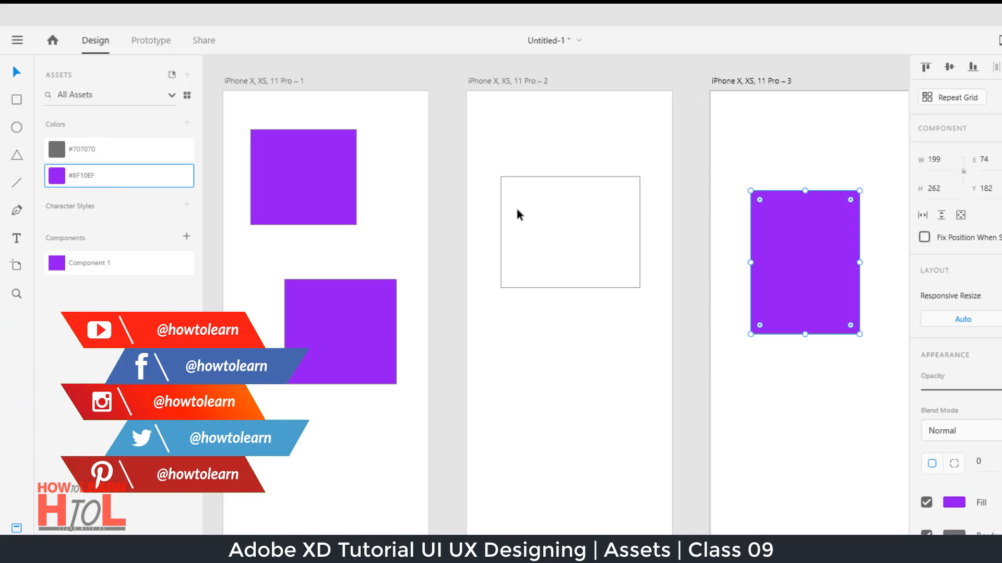
{"action": "left_click", "coordinate": [517, 214]}
{"action": "left_click", "coordinate": [139, 176]}
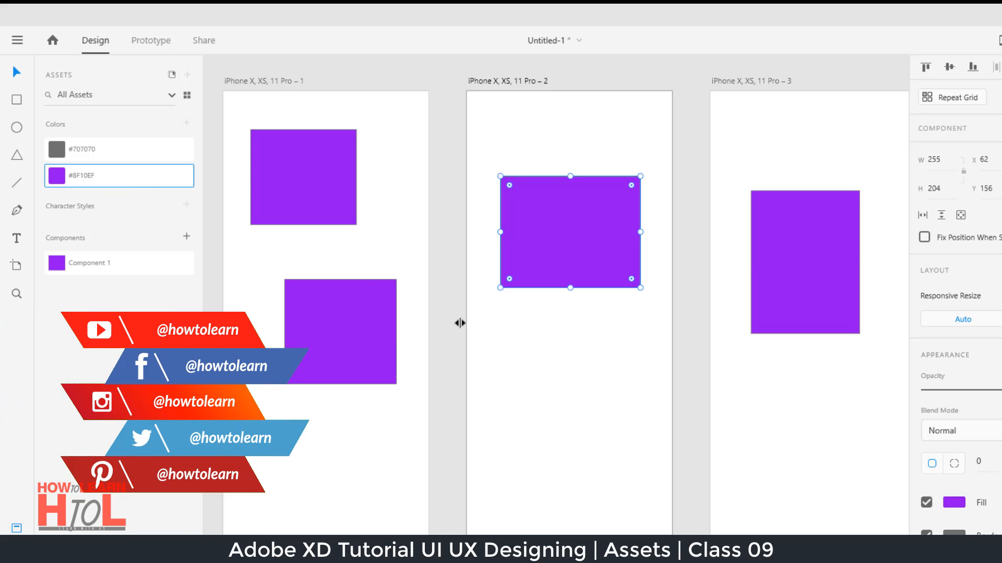
Step: Edit the saved purple colour asset to dark purple #35194A across all artboards
{"action": "right_click", "coordinate": [146, 179]}
{"action": "left_click", "coordinate": [174, 205]}
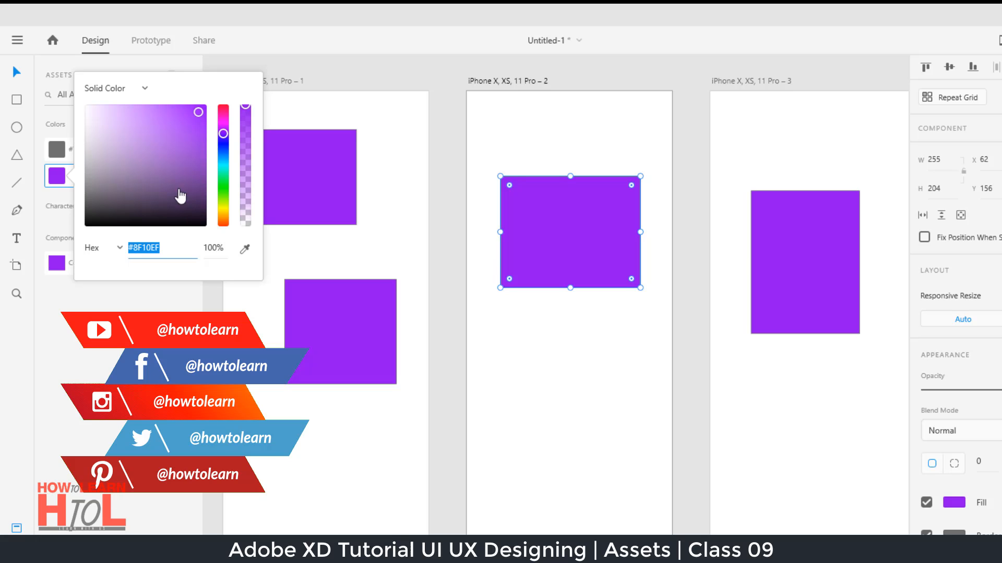
{"action": "left_click_drag", "start_coordinate": [197, 167], "coordinate": [165, 197]}
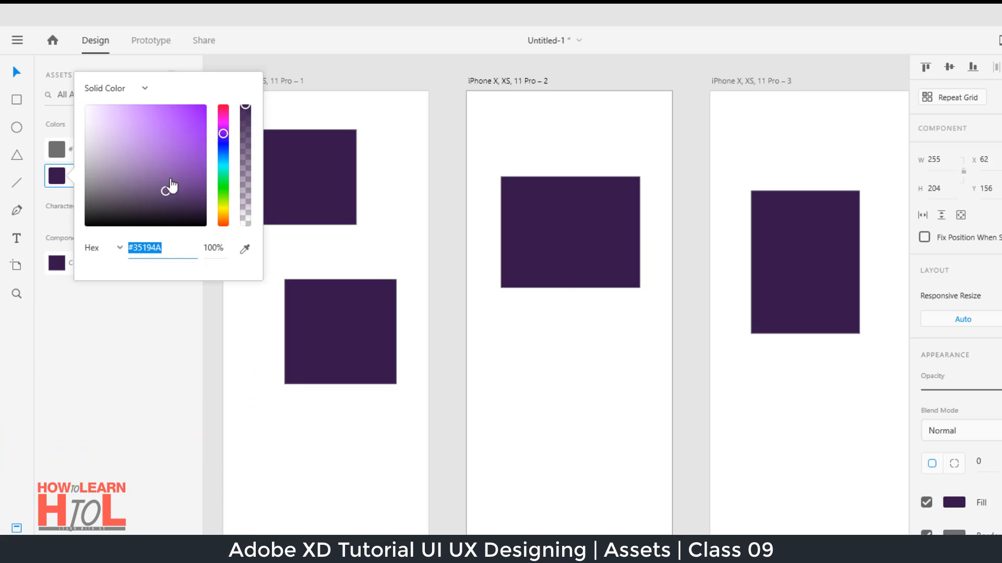
{"action": "left_click", "coordinate": [434, 249]}
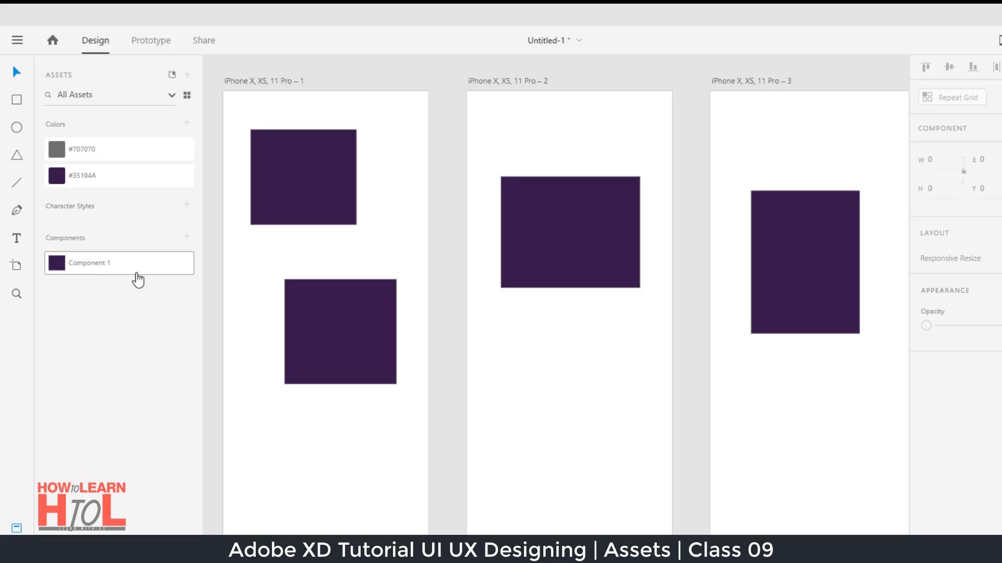
Step: Place an instance of Component 1 below the rectangle on both the second and third artboards
{"action": "left_click_drag", "start_coordinate": [138, 280], "coordinate": [585, 387]}
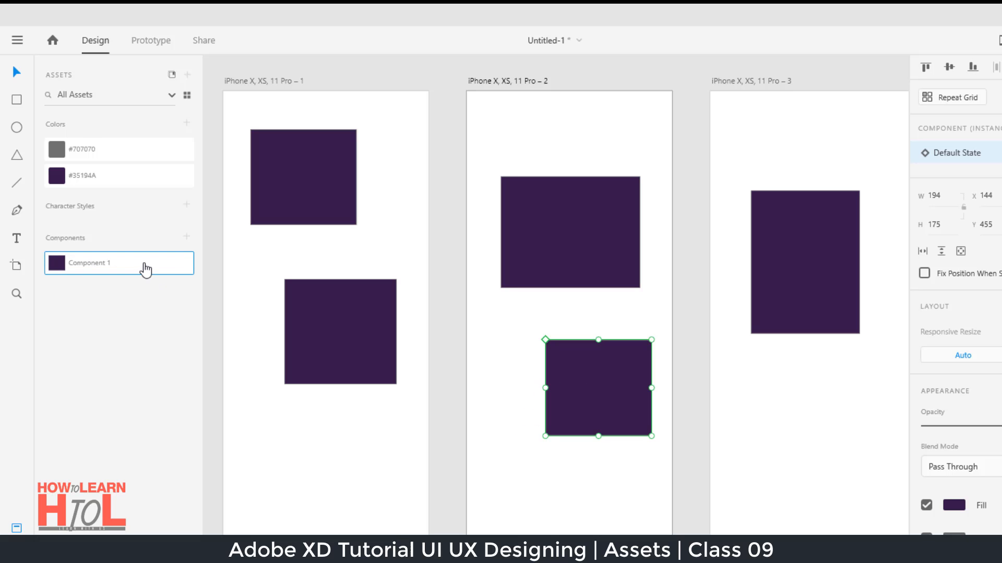
{"action": "left_click_drag", "start_coordinate": [146, 269], "coordinate": [856, 434]}
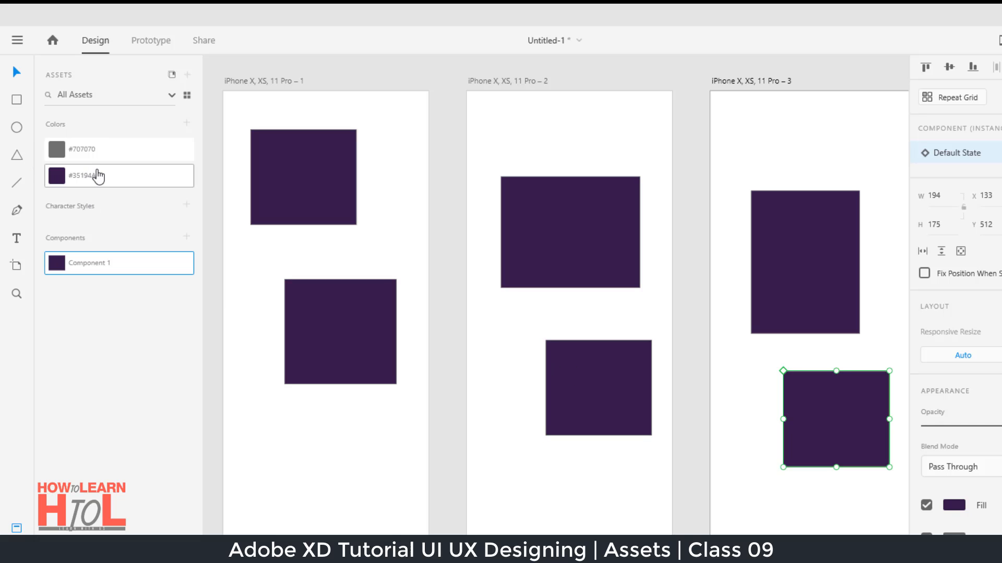
Step: Fill the third artboard's component instance with bright purple #9216F1 and save that fill as a colour asset
{"action": "left_click", "coordinate": [954, 505]}
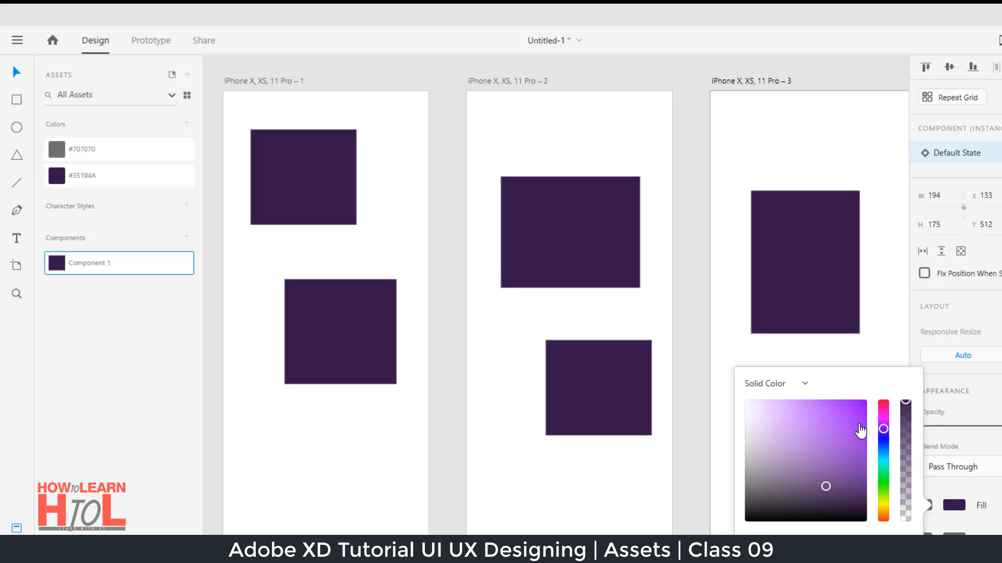
{"action": "left_click", "coordinate": [860, 431]}
{"action": "left_click", "coordinate": [688, 479]}
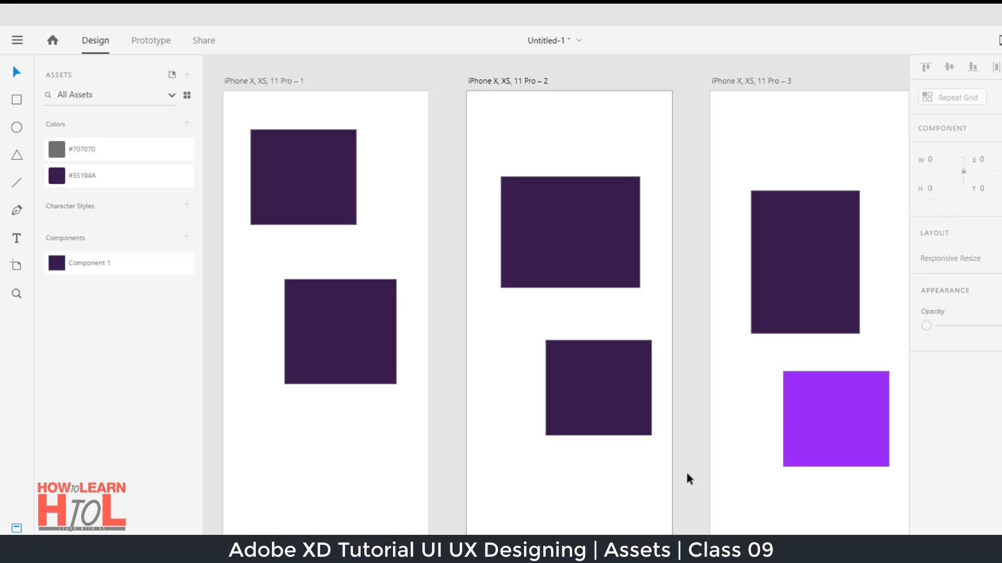
{"action": "left_click", "coordinate": [858, 447]}
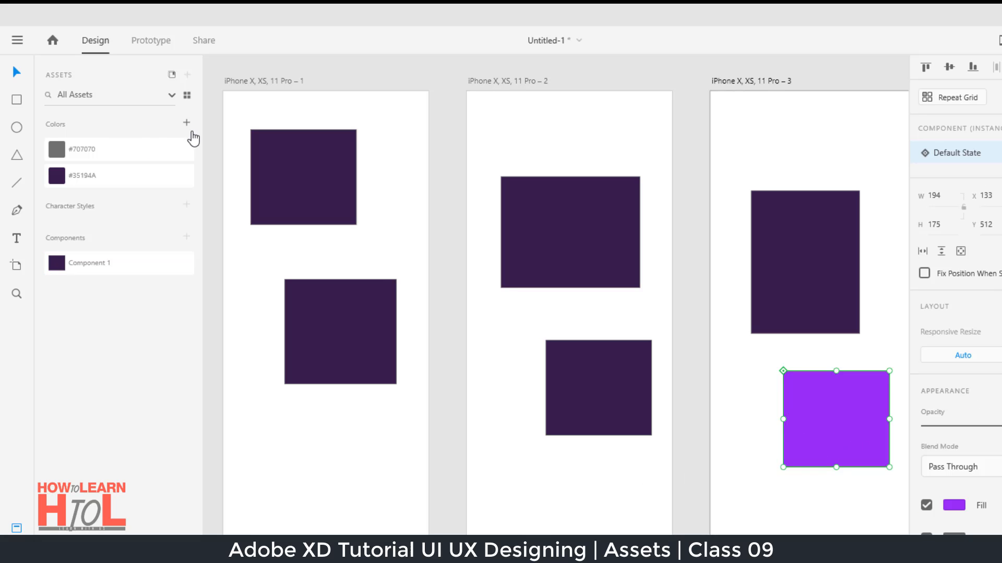
{"action": "left_click", "coordinate": [186, 123]}
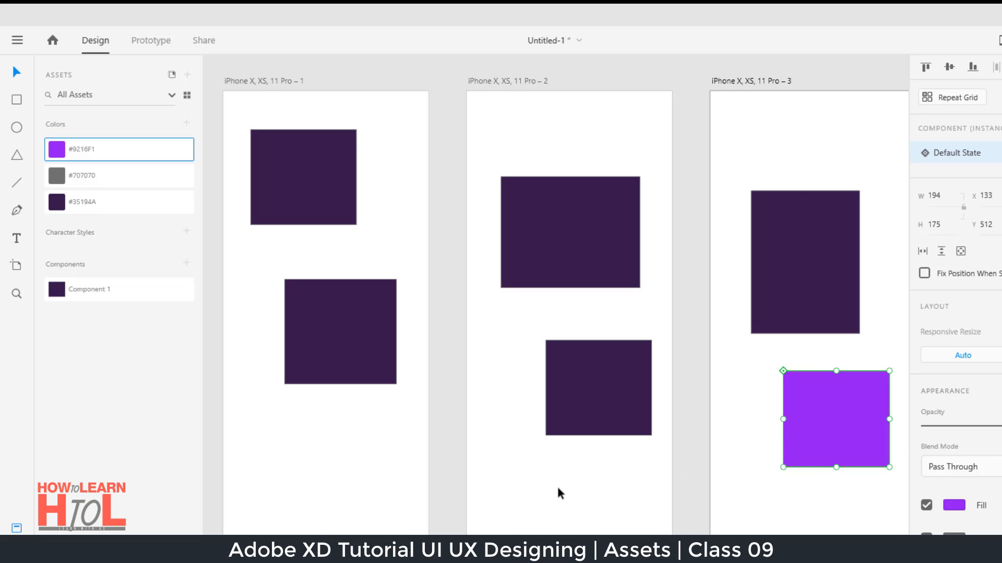
Step: Fill the second artboard's component instance with the saved #9216F1, and edit that colour asset to dark red #580914
{"action": "left_click", "coordinate": [599, 405]}
{"action": "left_click", "coordinate": [108, 157]}
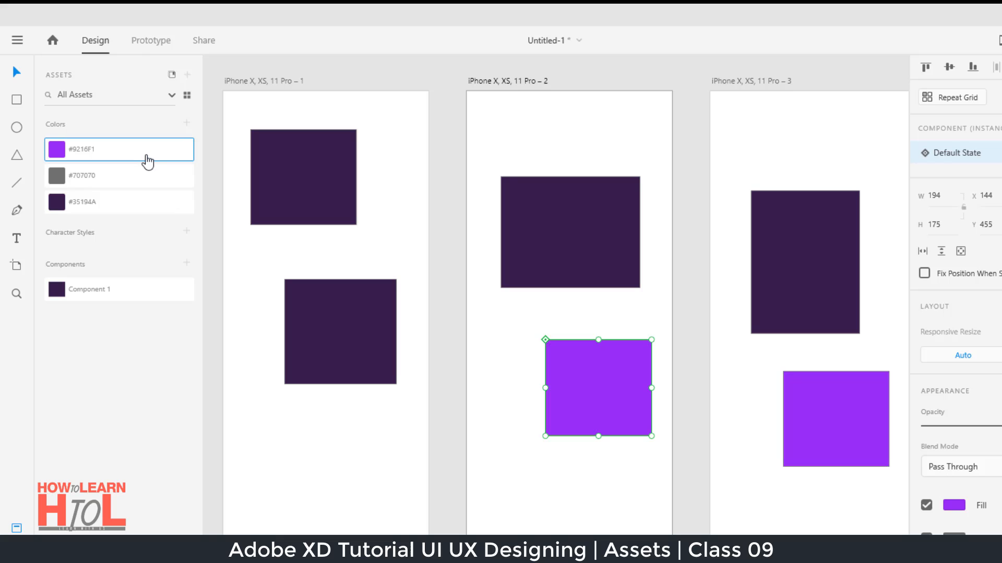
{"action": "right_click", "coordinate": [145, 156]}
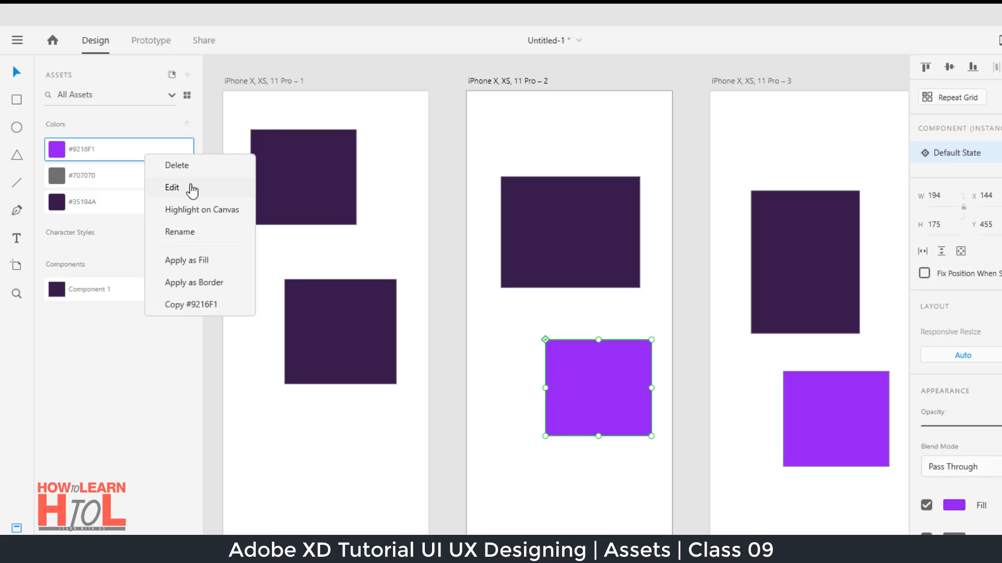
{"action": "left_click", "coordinate": [172, 187]}
{"action": "mouse_move", "coordinate": [180, 152]}
{"action": "left_mouse_down"}
{"action": "mouse_move", "coordinate": [186, 134]}
{"action": "mouse_move", "coordinate": [194, 157]}
{"action": "left_mouse_up"}
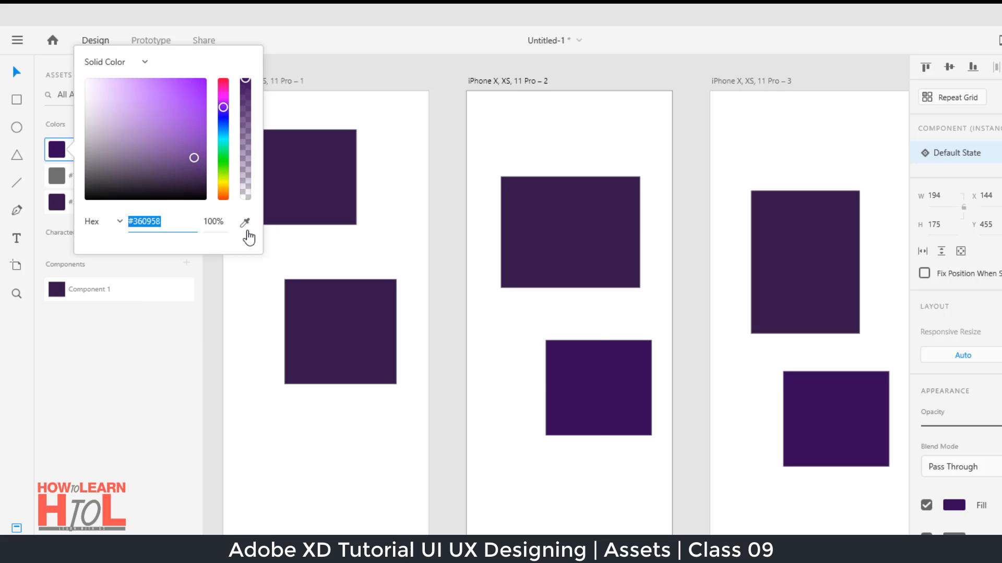
{"action": "left_click_drag", "start_coordinate": [223, 107], "coordinate": [223, 80]}
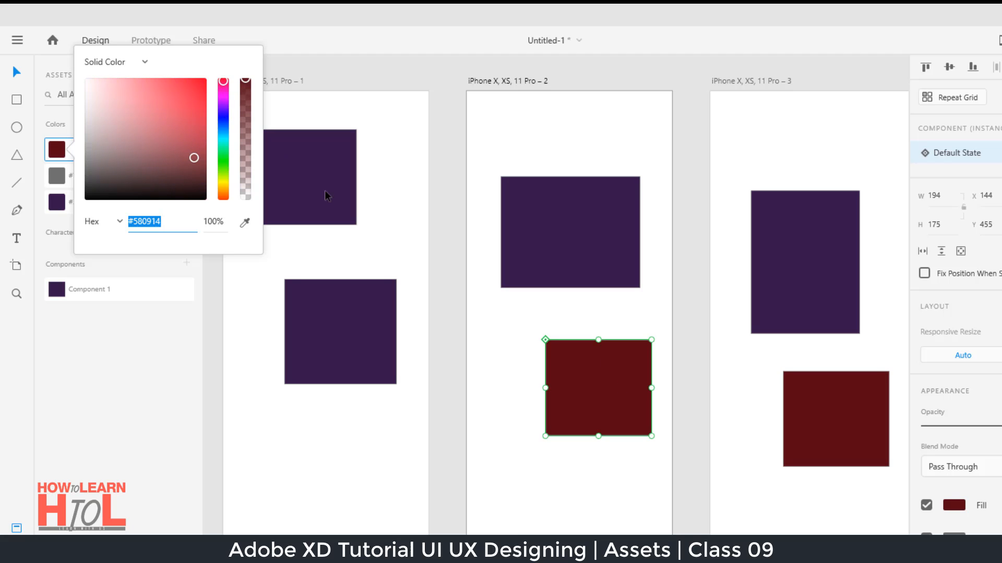
{"action": "left_click", "coordinate": [353, 115]}
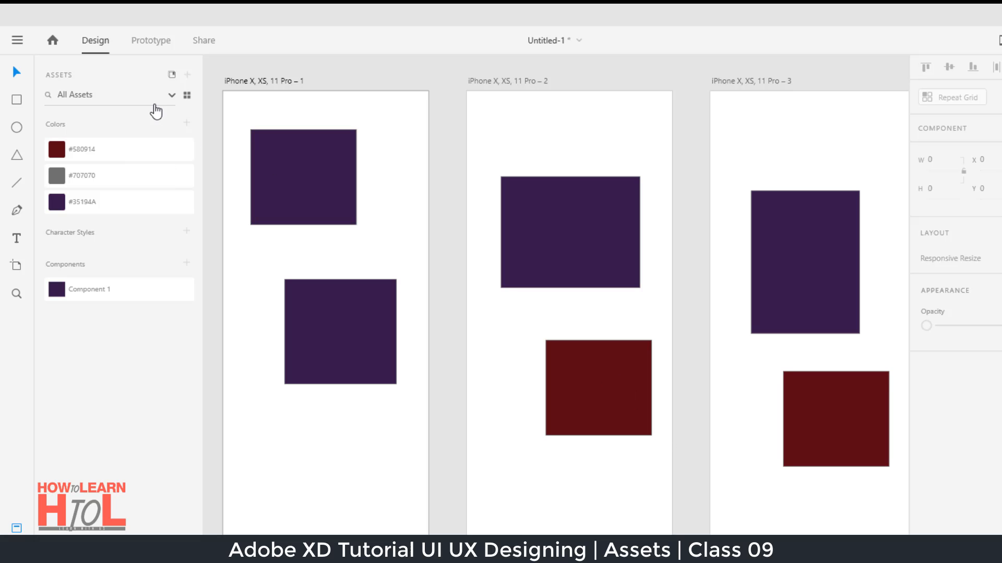
{"action": "left_click", "coordinate": [602, 389]}
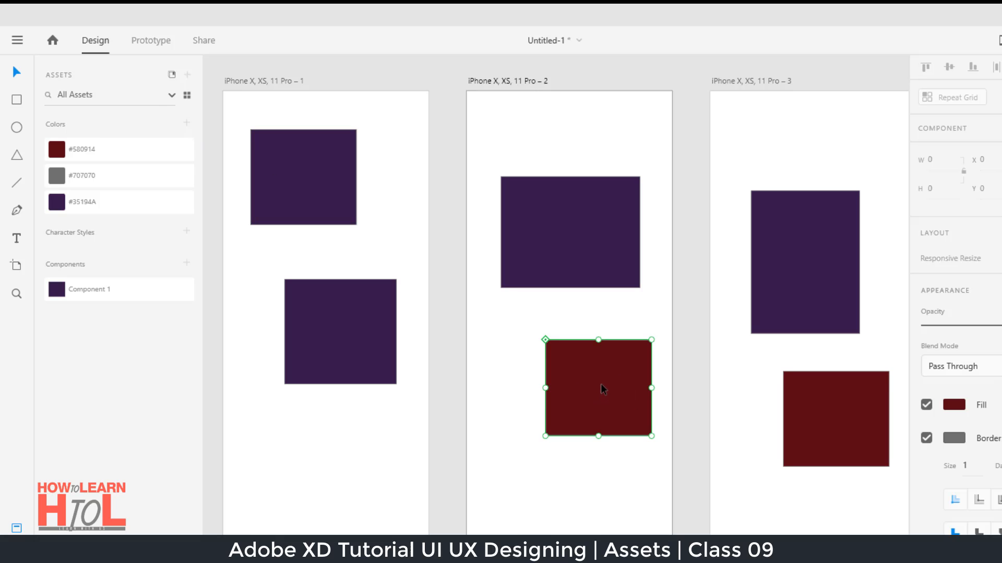
{"action": "left_click", "coordinate": [850, 416]}
{"action": "left_click", "coordinate": [633, 389]}
{"action": "left_click", "coordinate": [817, 432]}
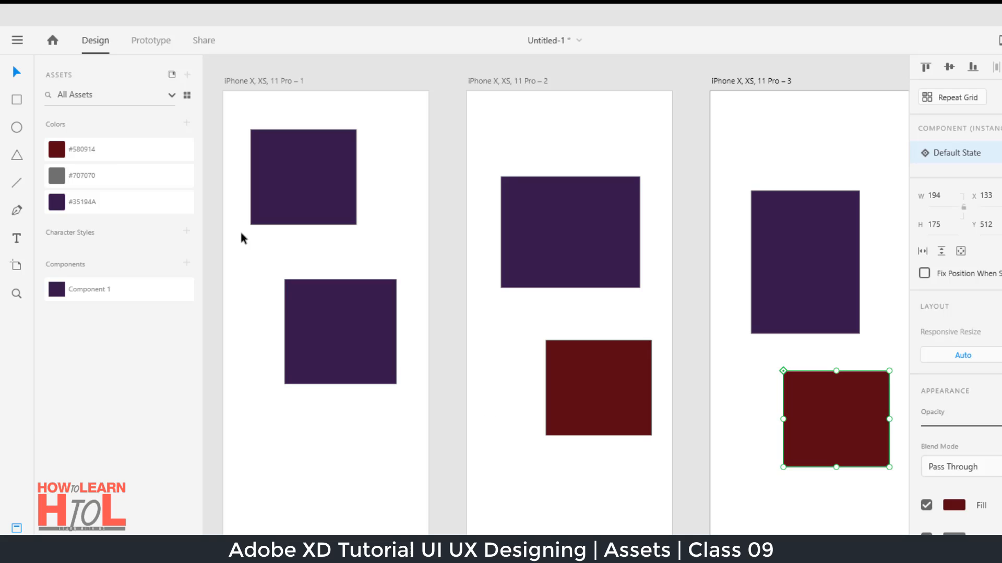
Step: Add the text HOW TO LEARN below the shapes on the first artboard and enlarge it to size 44
{"action": "left_click", "coordinate": [17, 239]}
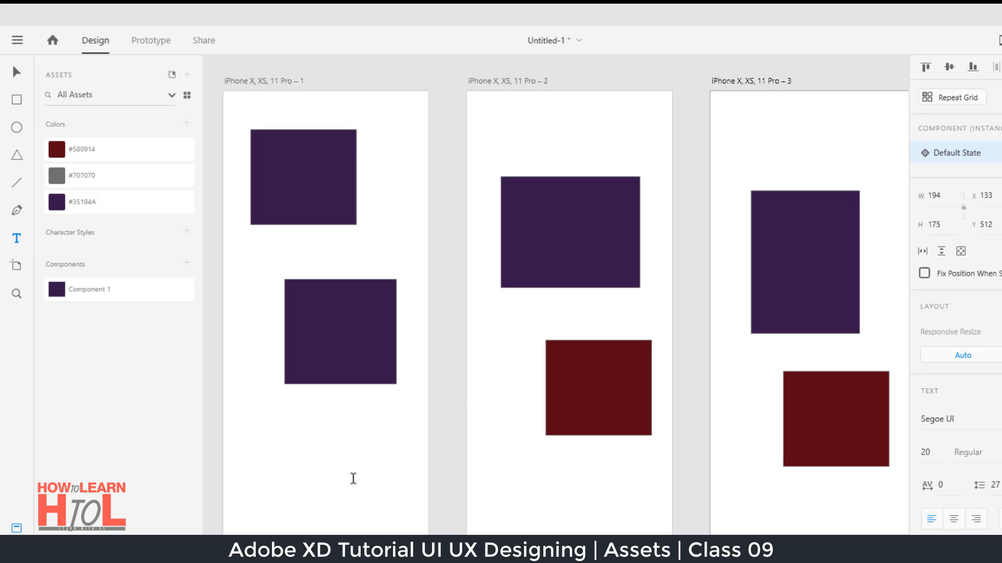
{"action": "left_click", "coordinate": [292, 444]}
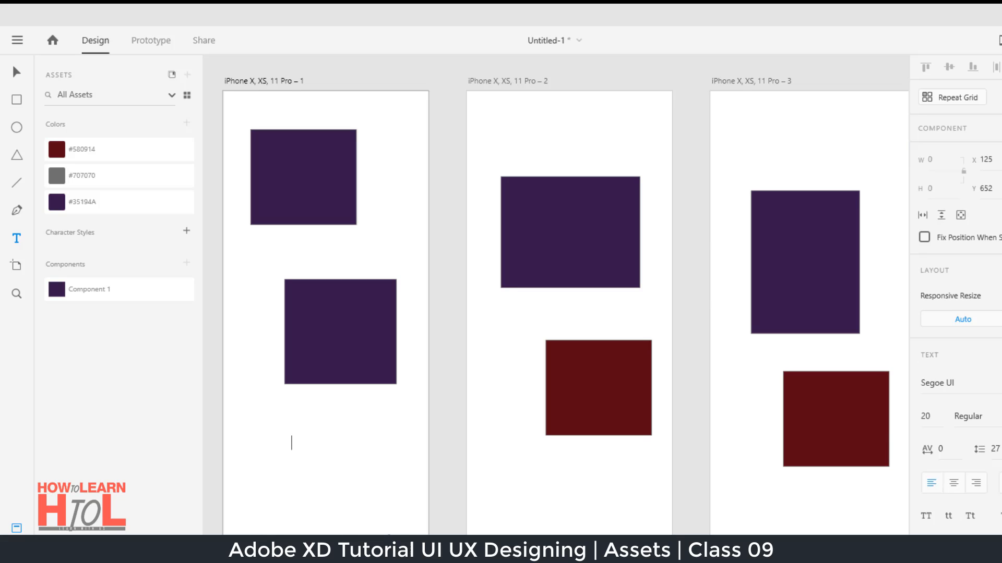
{"action": "type", "text": "HOW TO LEARN"}
{"action": "left_click", "coordinate": [16, 72]}
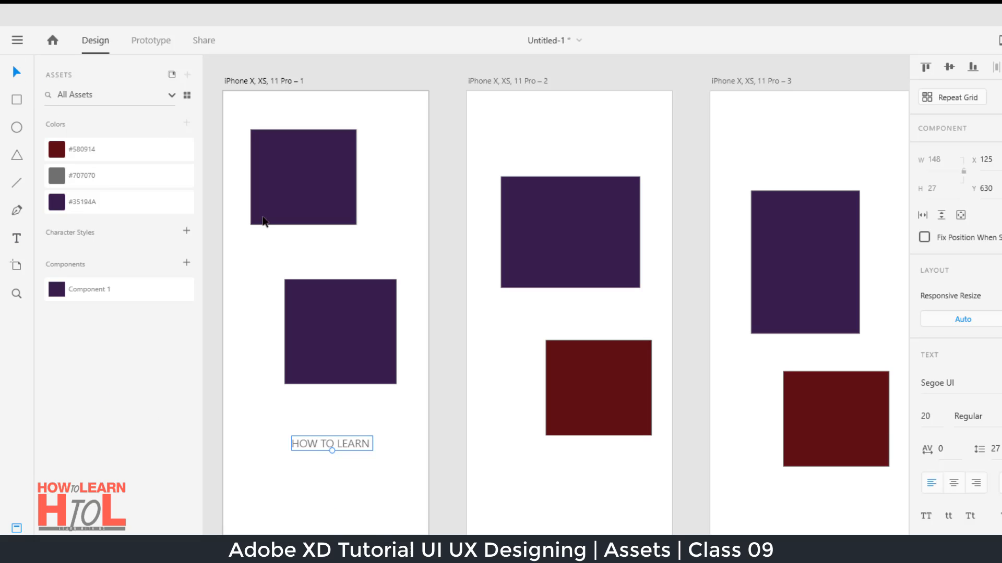
{"action": "left_click_drag", "start_coordinate": [333, 454], "coordinate": [337, 468]}
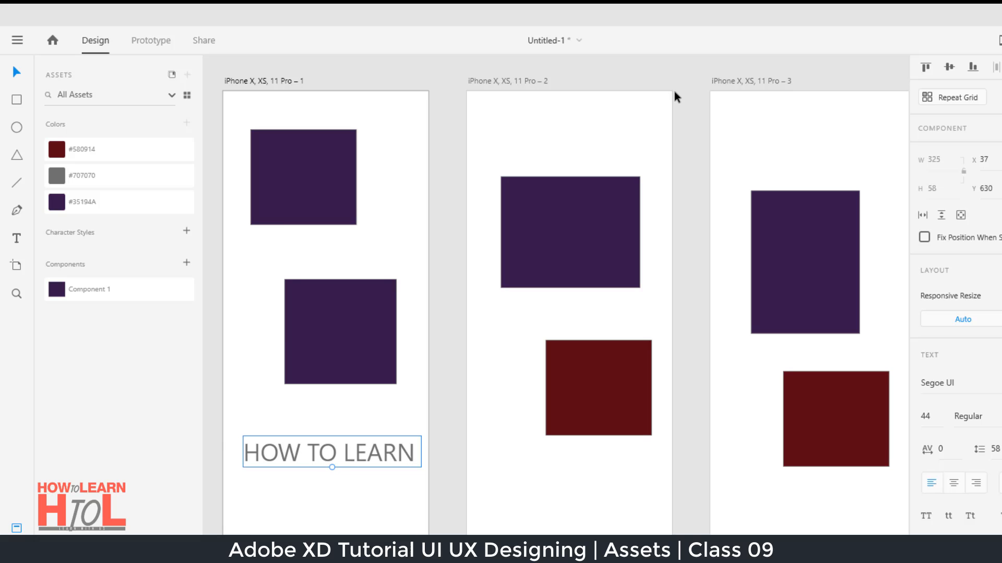
Step: Make the HOW TO LEARN text Bold and reposition it at X 15, Y 612 within the first artboard
{"action": "scroll", "coordinate": [993, 372], "scroll_direction": "down", "scroll_amount": 5}
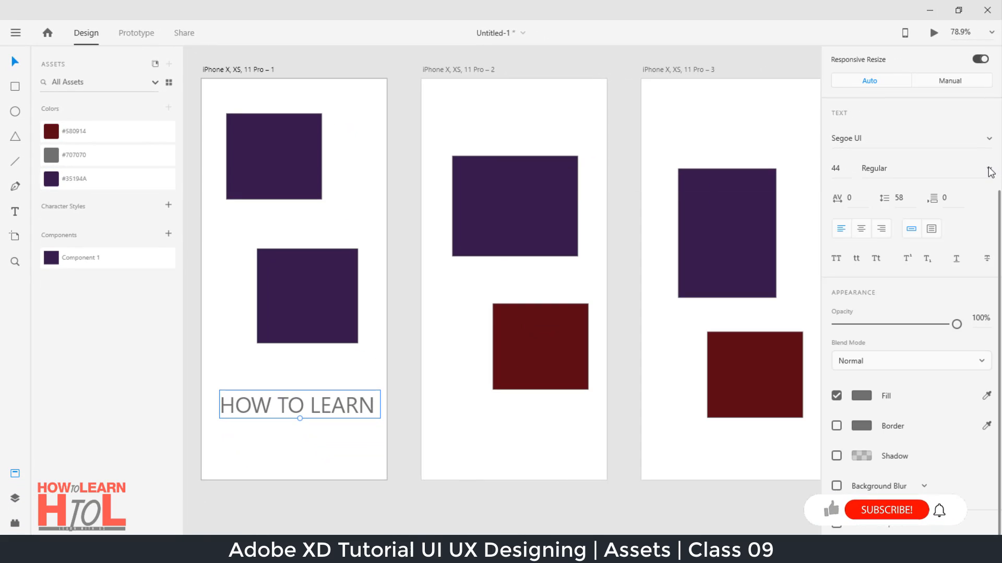
{"action": "left_click", "coordinate": [989, 170]}
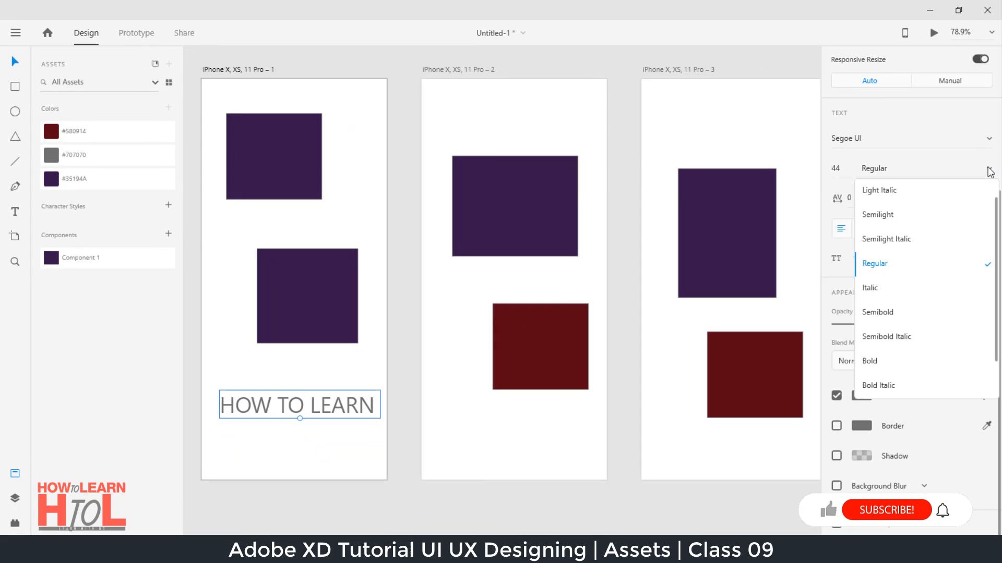
{"action": "scroll", "coordinate": [883, 307], "scroll_direction": "down", "scroll_amount": 2}
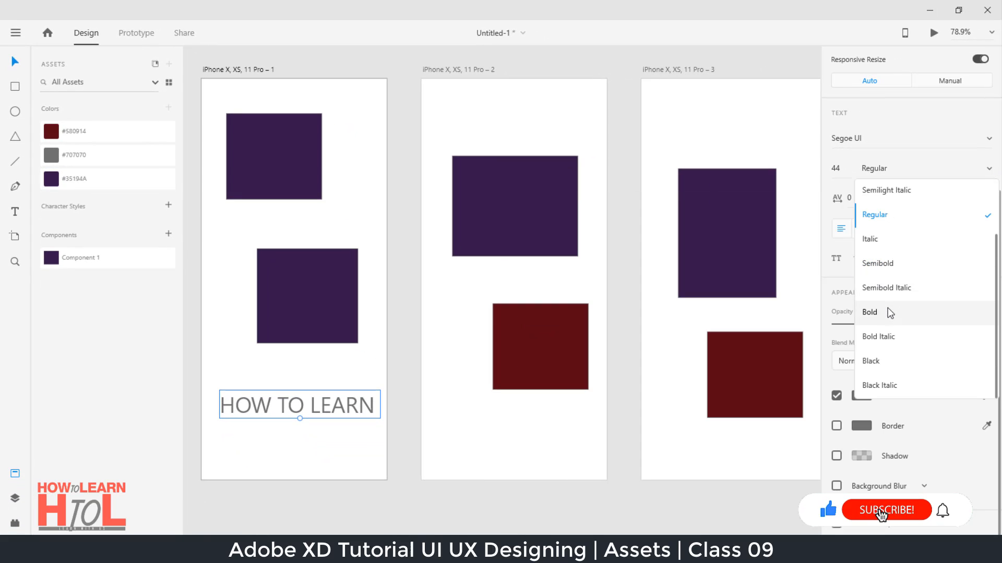
{"action": "left_click", "coordinate": [881, 314]}
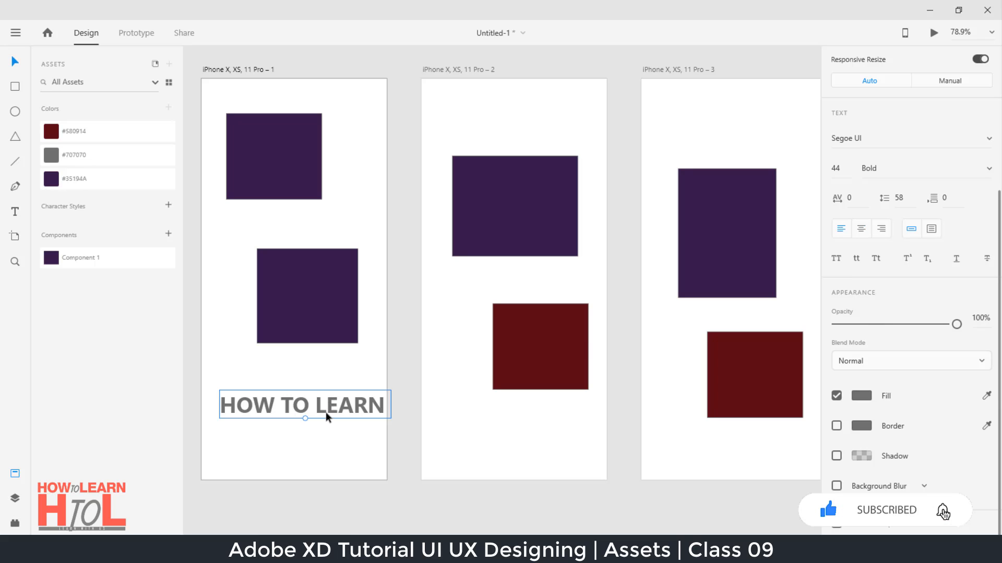
{"action": "left_click_drag", "start_coordinate": [327, 412], "coordinate": [317, 404]}
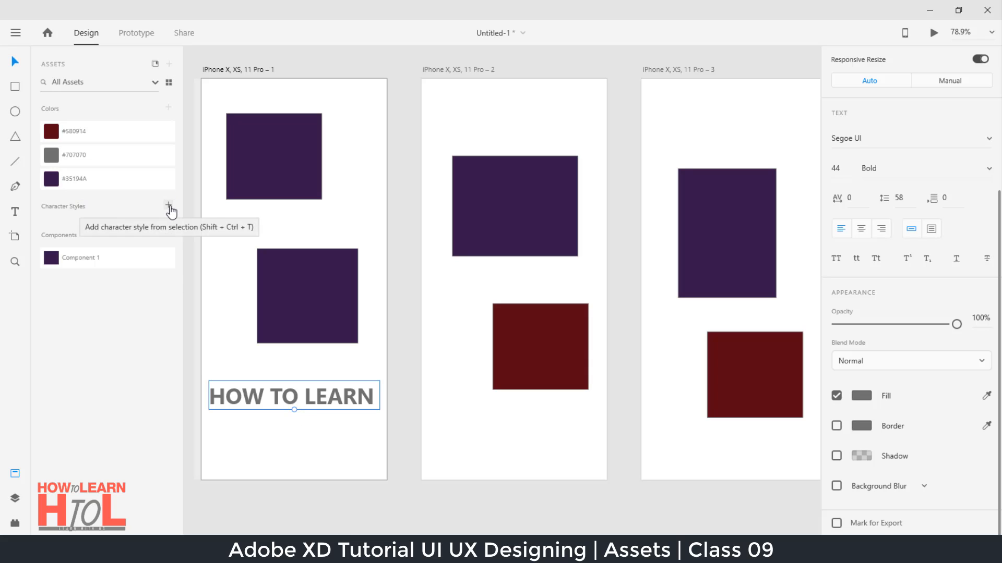
Step: Save the HOW TO LEARN formatting as a character style and turn the text into a component
{"action": "left_click", "coordinate": [169, 209]}
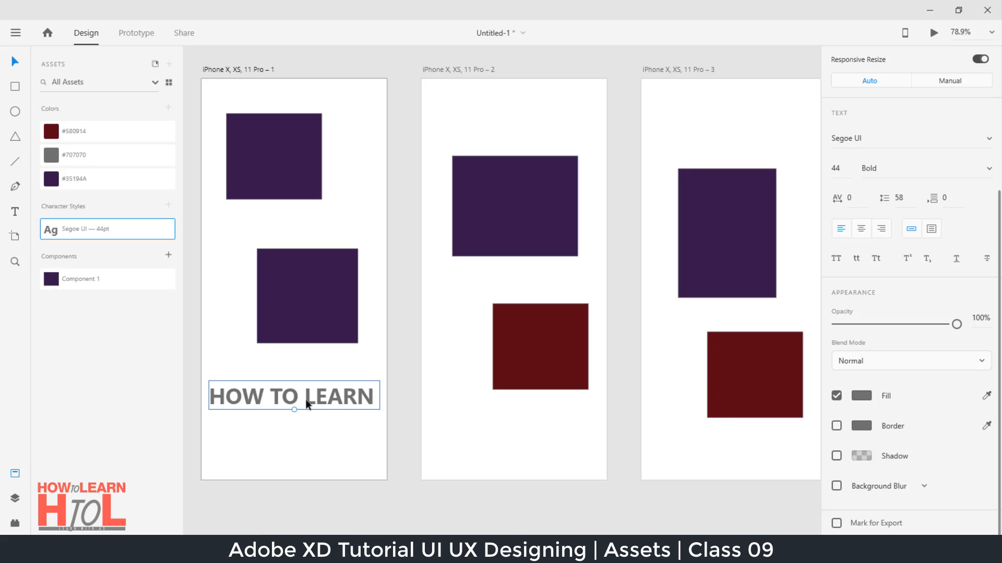
{"action": "left_click", "coordinate": [170, 260]}
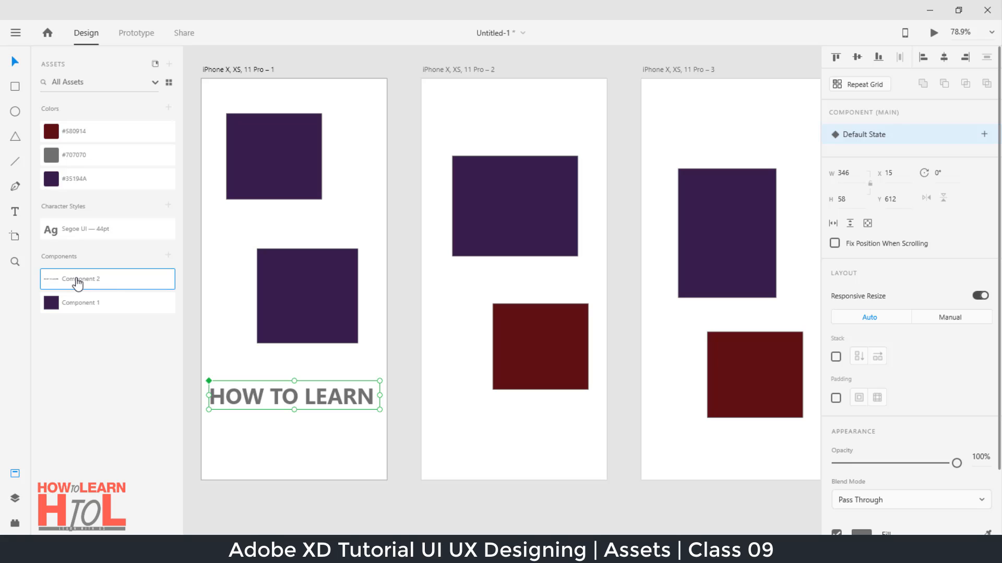
Step: Place an instance of the HOW TO LEARN component above the top rectangle on both the third and second artboards
{"action": "left_click_drag", "start_coordinate": [79, 285], "coordinate": [710, 130]}
{"action": "left_click_drag", "start_coordinate": [113, 281], "coordinate": [484, 112]}
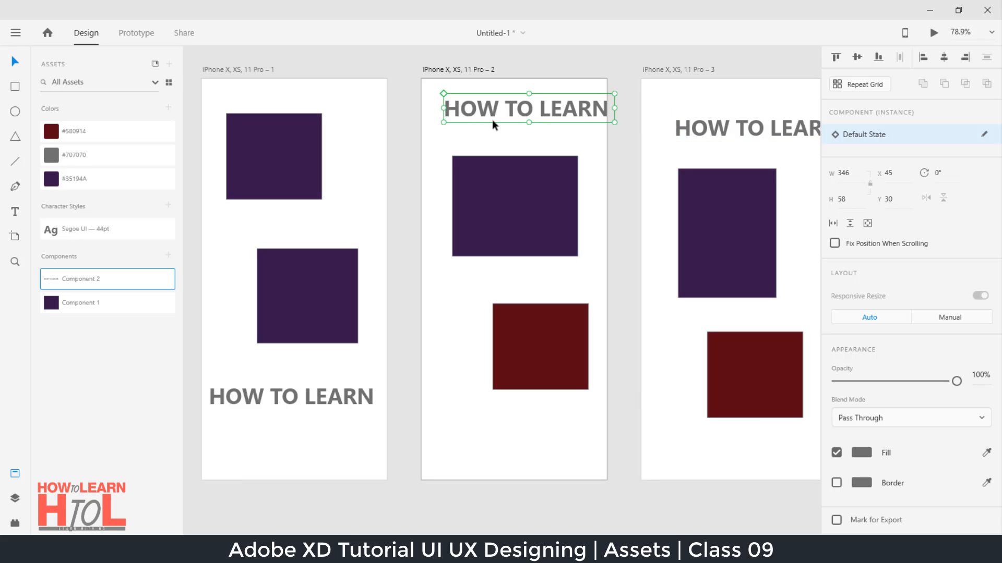
{"action": "mouse_move", "coordinate": [118, 290]}
{"action": "left_click_drag", "start_coordinate": [490, 116], "coordinate": [480, 116]}
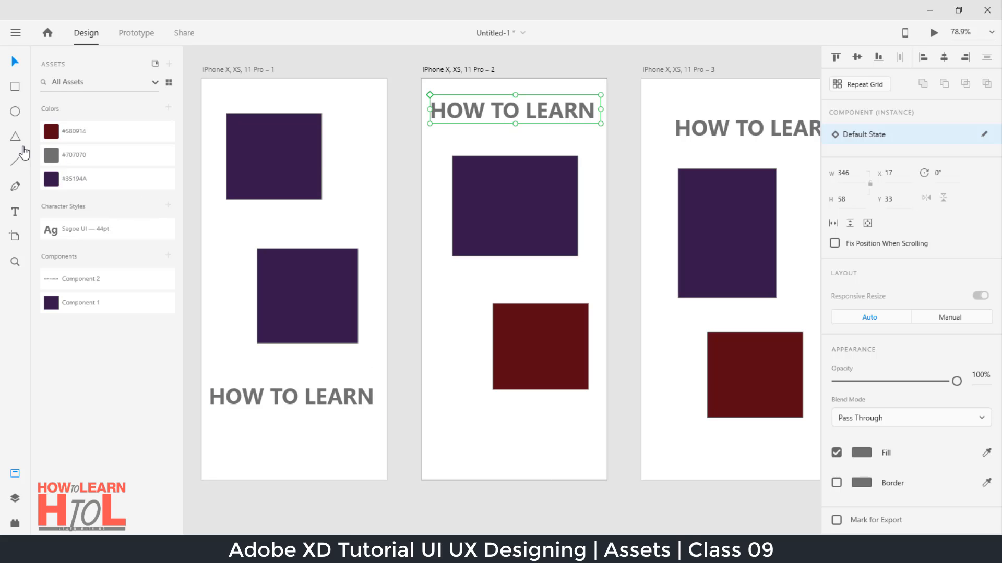
Step: Add the text ACADMY below the red instance on the second artboard
{"action": "left_click", "coordinate": [15, 212]}
{"action": "left_click", "coordinate": [463, 427]}
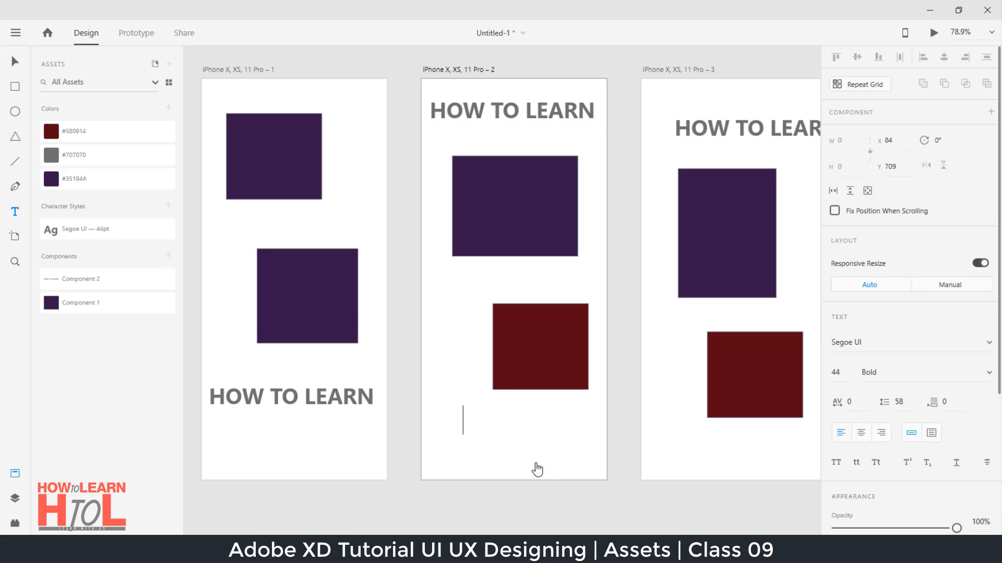
{"action": "type", "text": "ACADMY"}
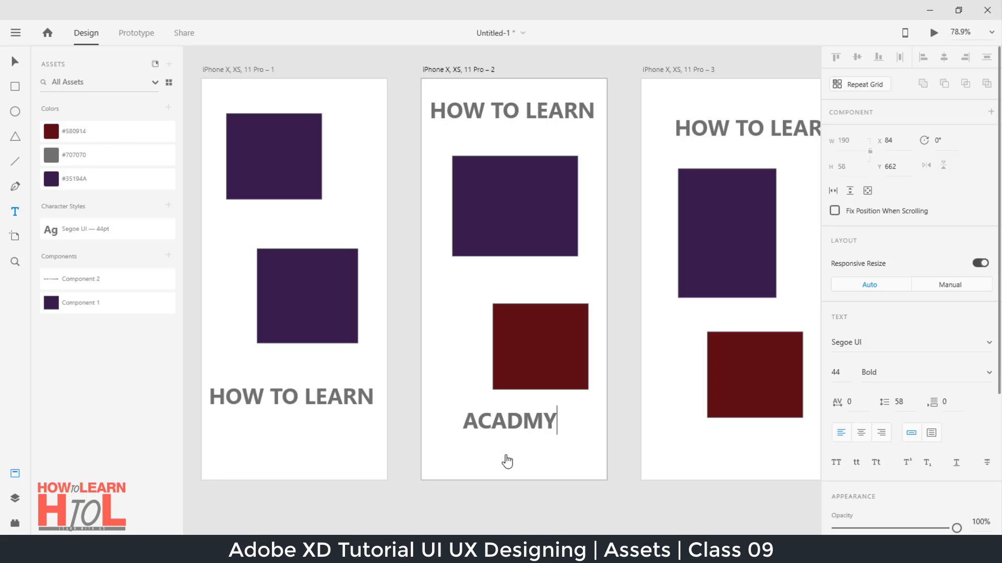
{"action": "key", "text": "Escape"}
Step: Change the font of the ACADMY text to SelznickNormal
{"action": "double_click", "coordinate": [510, 422]}
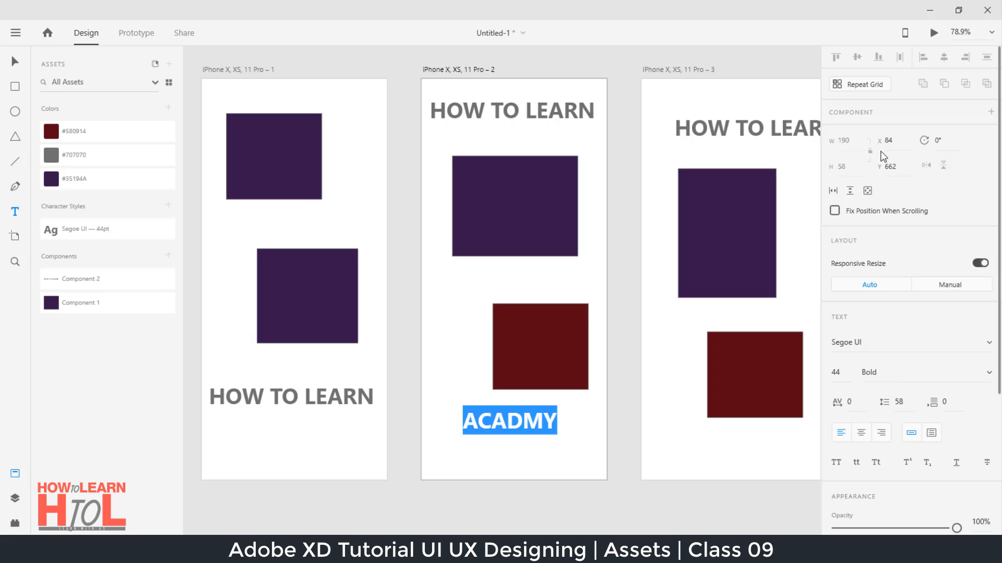
{"action": "left_click", "coordinate": [903, 341]}
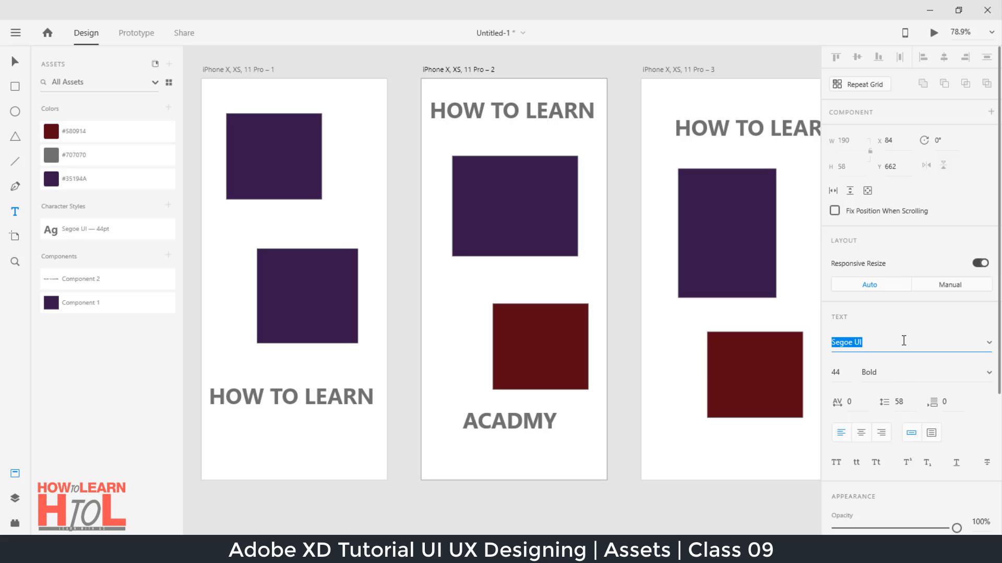
{"action": "left_click", "coordinate": [990, 345]}
{"action": "left_click", "coordinate": [858, 293]}
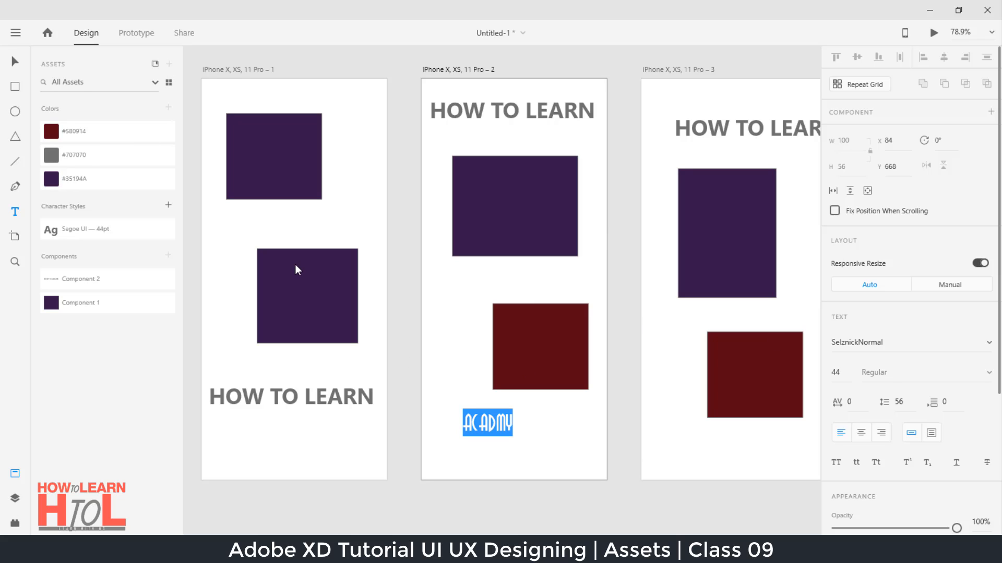
{"action": "key", "text": "Escape"}
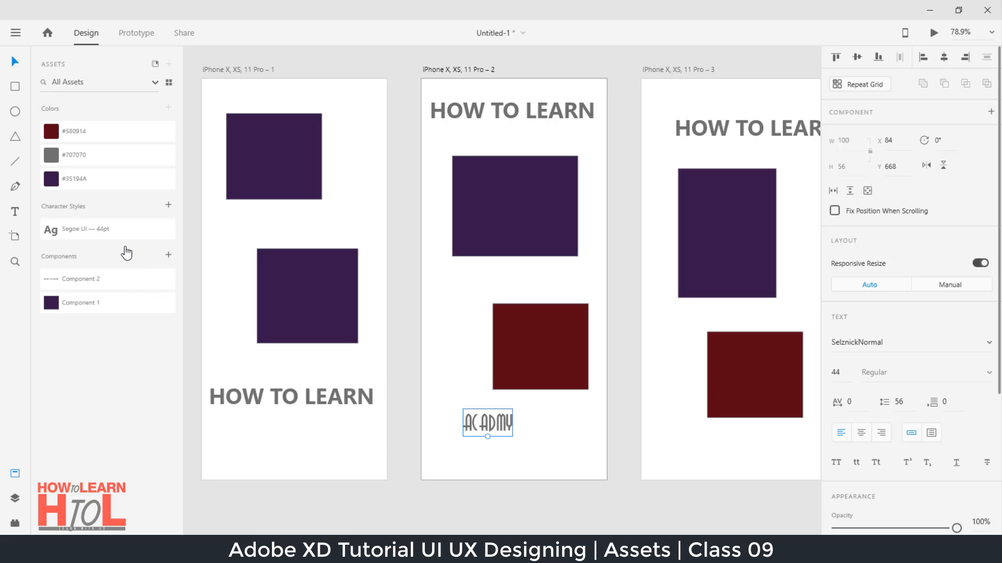
Step: Try the saved Segoe UI — 44pt character style on ACADMY, undo it, and enlarge the text to size 145
{"action": "left_click", "coordinate": [118, 234]}
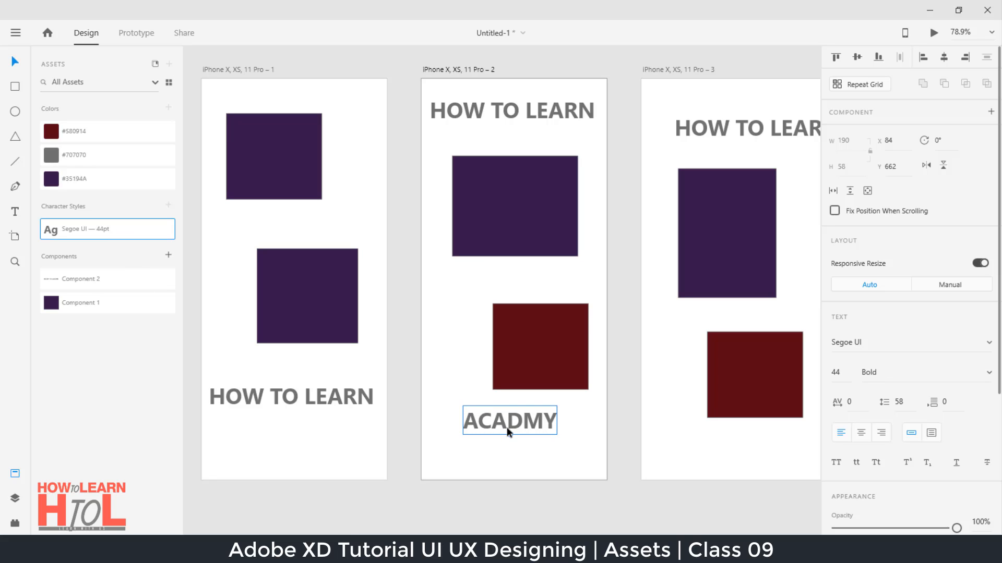
{"action": "key", "text": "ctrl+z"}
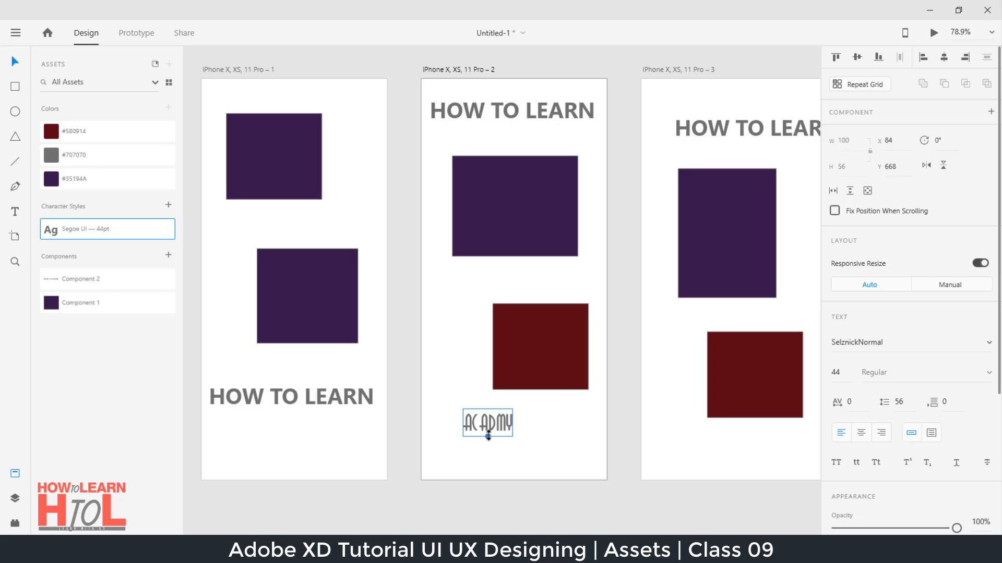
{"action": "left_click_drag", "start_coordinate": [487, 437], "coordinate": [504, 500]}
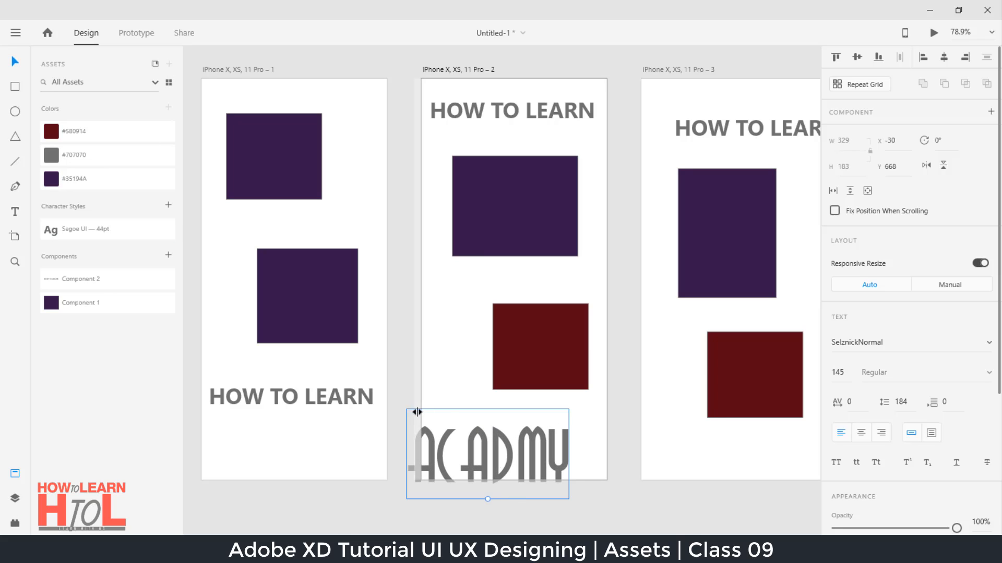
Step: Apply the saved Segoe UI — 44pt character style to ACADMY and move it to X 173, Y 674 on the second artboard
{"action": "left_click", "coordinate": [96, 234]}
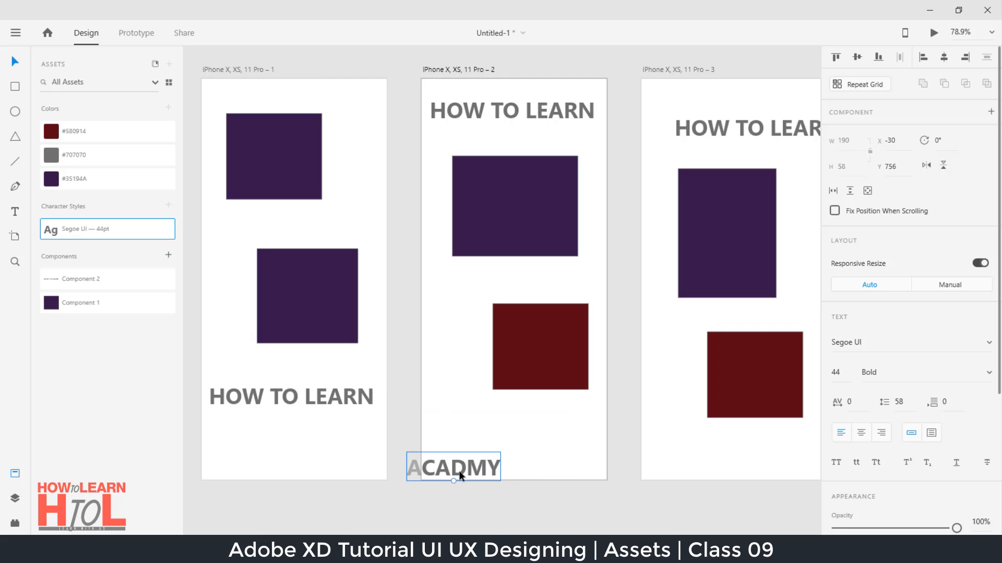
{"action": "left_click_drag", "start_coordinate": [461, 475], "coordinate": [553, 434]}
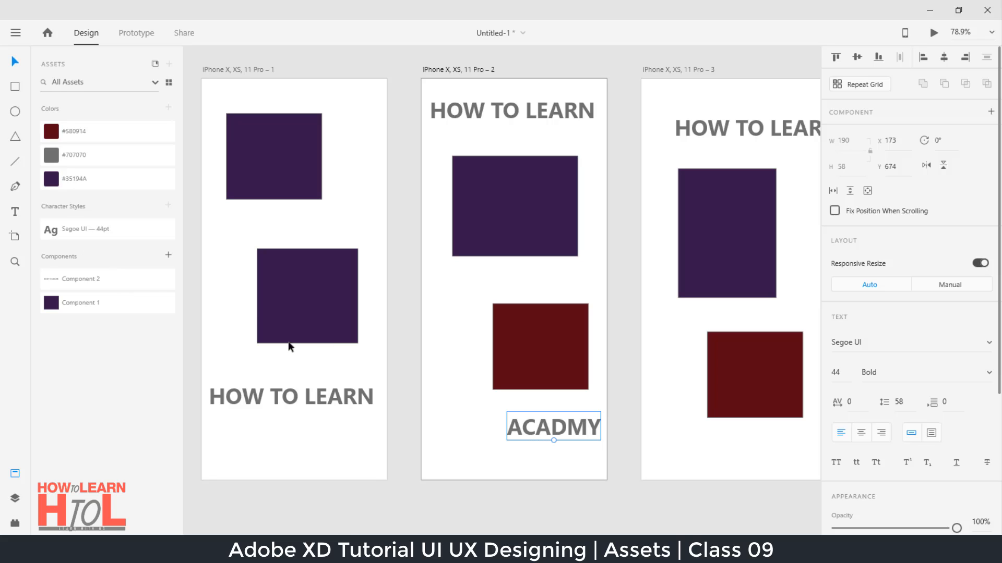
Step: Place instances of Component 2 near the bottom of the first and second artboards, filling the second artboard's new instance with the saved #35194A
{"action": "mouse_move", "coordinate": [71, 238]}
{"action": "mouse_move", "coordinate": [86, 286]}
{"action": "left_click_drag", "start_coordinate": [86, 286], "coordinate": [307, 448]}
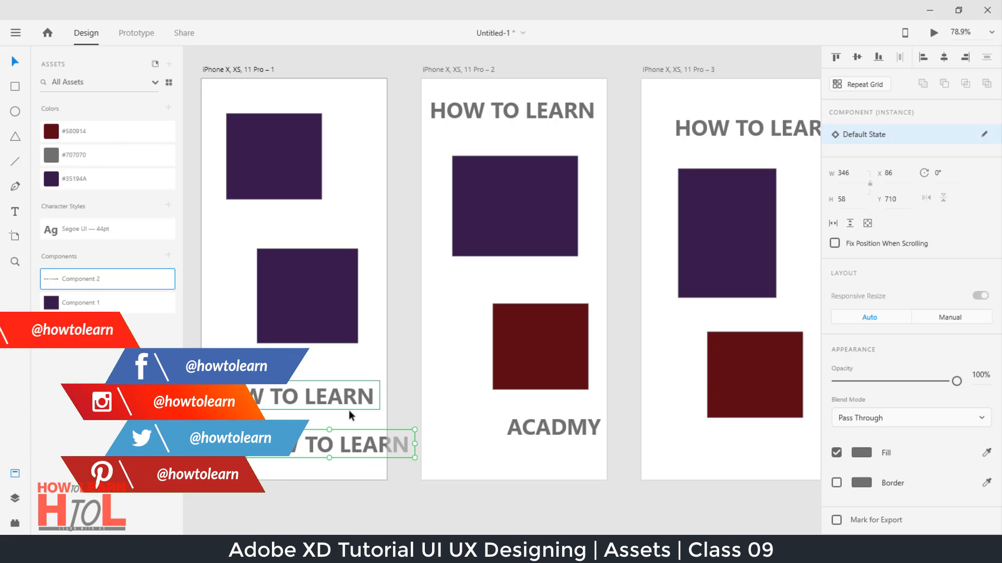
{"action": "mouse_move", "coordinate": [104, 283]}
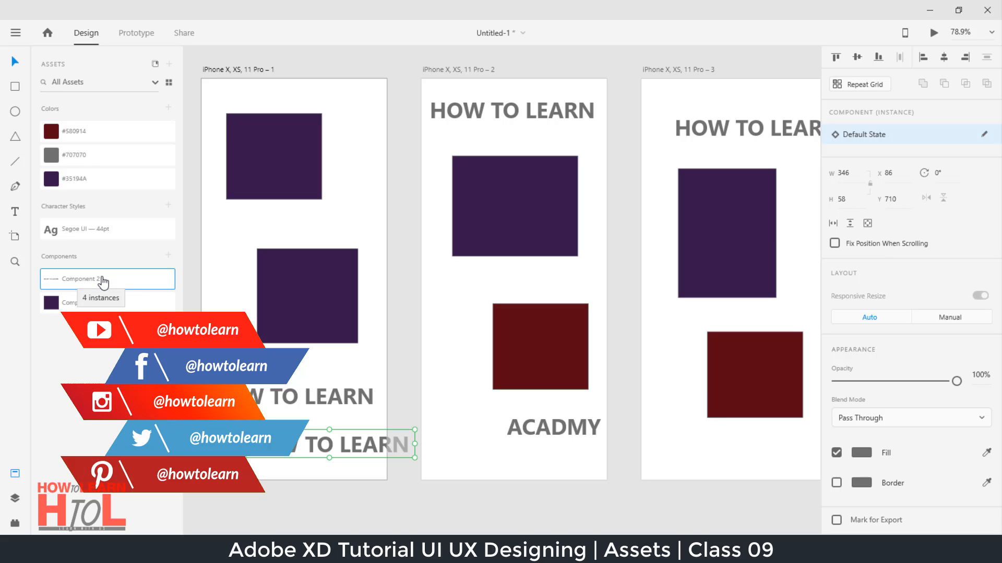
{"action": "left_click_drag", "start_coordinate": [104, 283], "coordinate": [509, 453]}
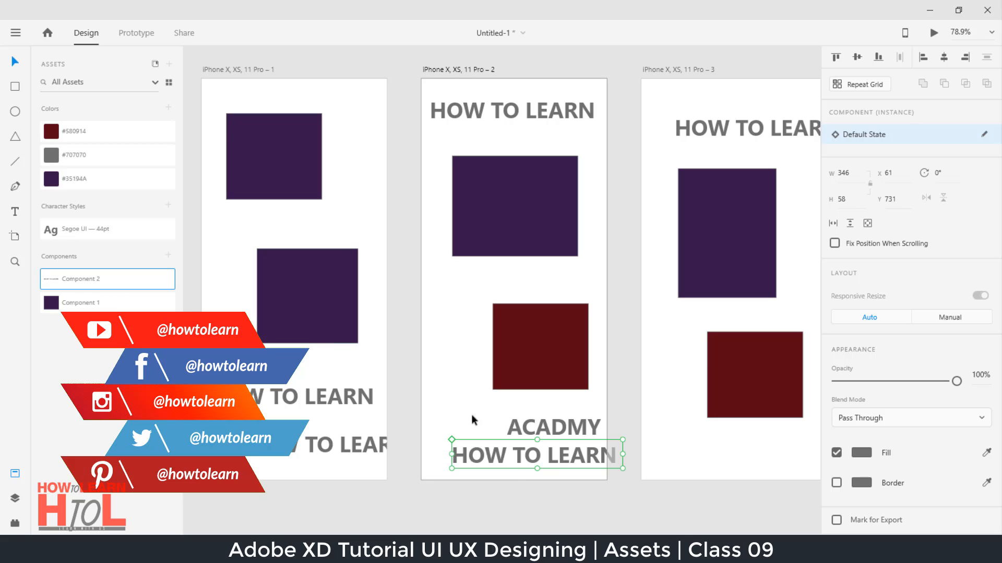
{"action": "left_click", "coordinate": [145, 179]}
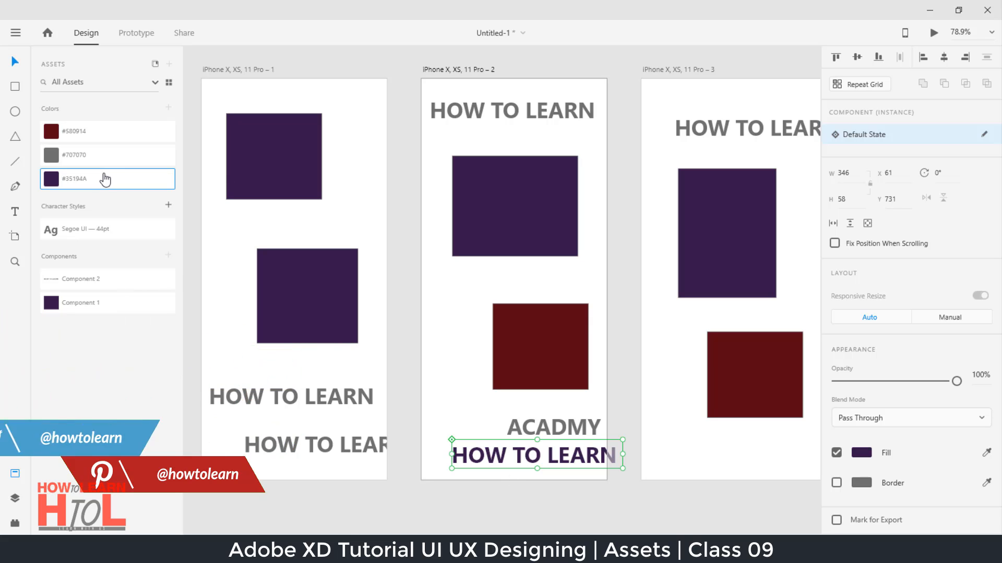
Step: Fill the selected HOW TO LEARN instance with the saved #580914, and edit that saved colour to #811322
{"action": "left_click", "coordinate": [94, 136]}
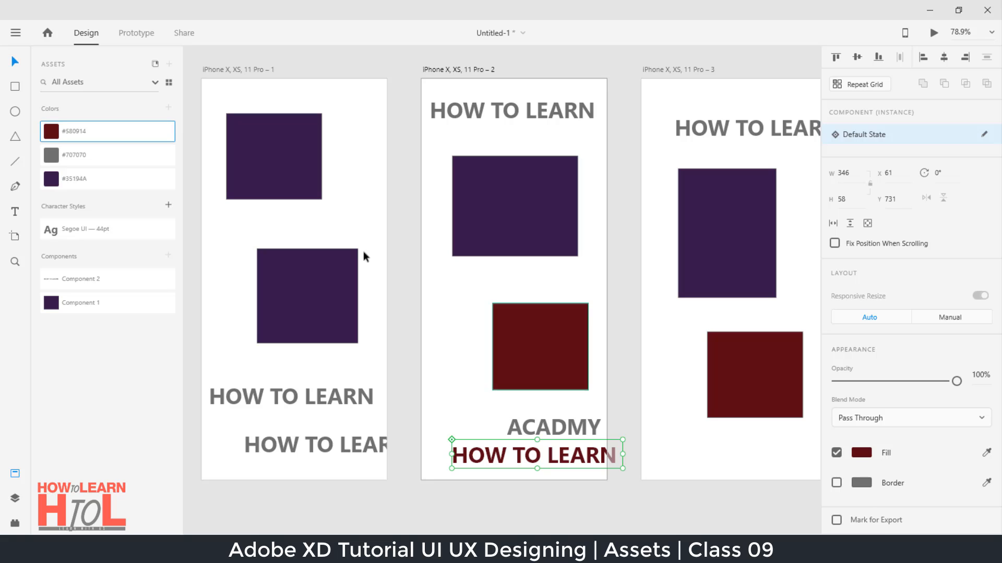
{"action": "right_click", "coordinate": [84, 133]}
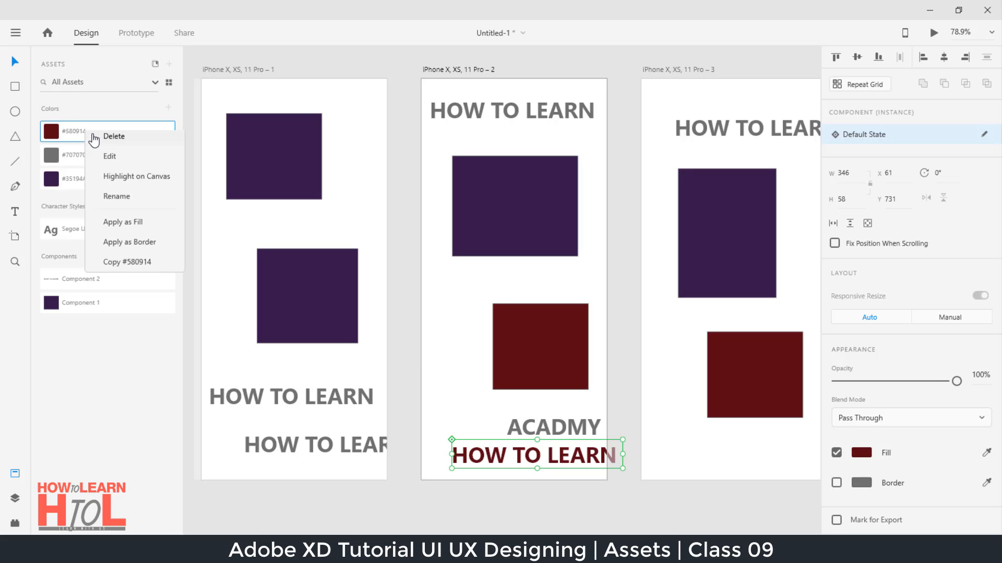
{"action": "left_click", "coordinate": [121, 166]}
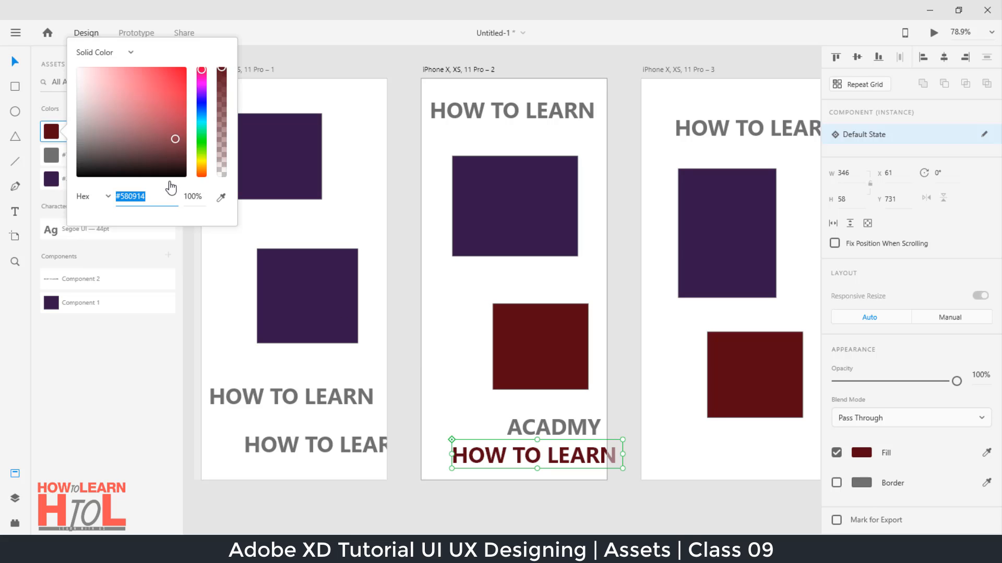
{"action": "left_click", "coordinate": [171, 94]}
{"action": "left_click_drag", "start_coordinate": [174, 83], "coordinate": [114, 155]}
{"action": "left_click", "coordinate": [170, 123]}
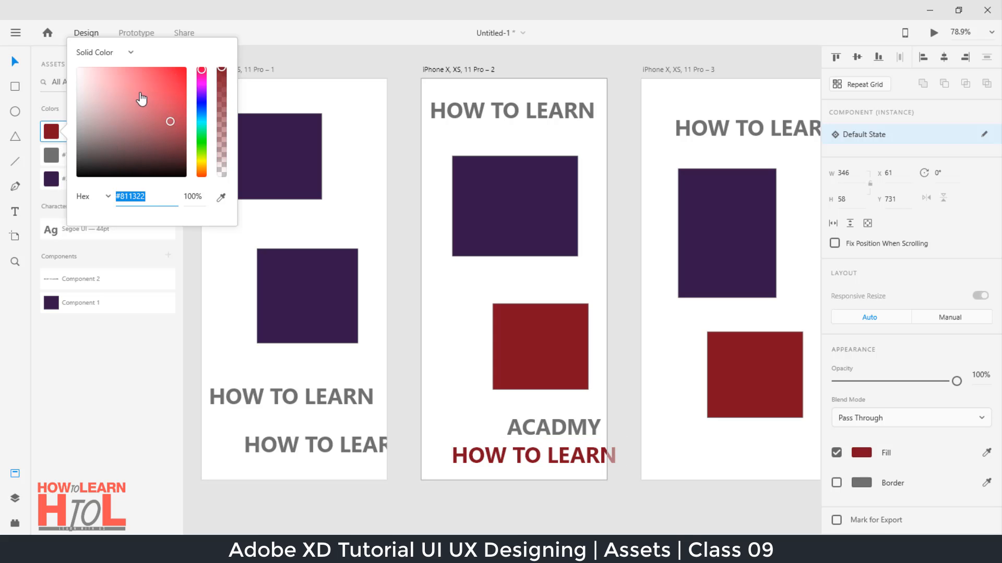
{"action": "left_click", "coordinate": [272, 146]}
Step: Highlight on the canvas the objects that use the saved #811322, and those that use #35194A
{"action": "right_click", "coordinate": [95, 130]}
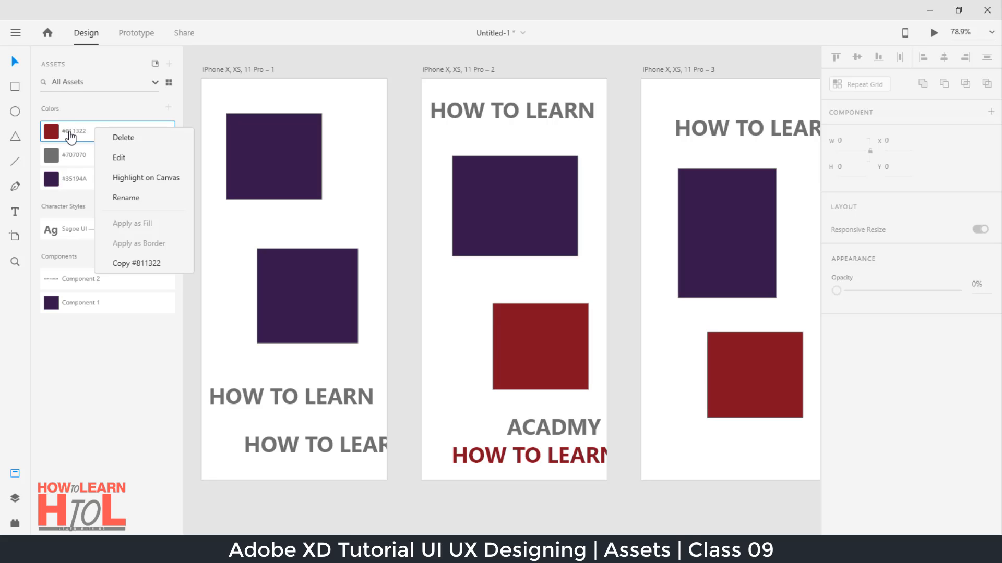
{"action": "left_click", "coordinate": [146, 178]}
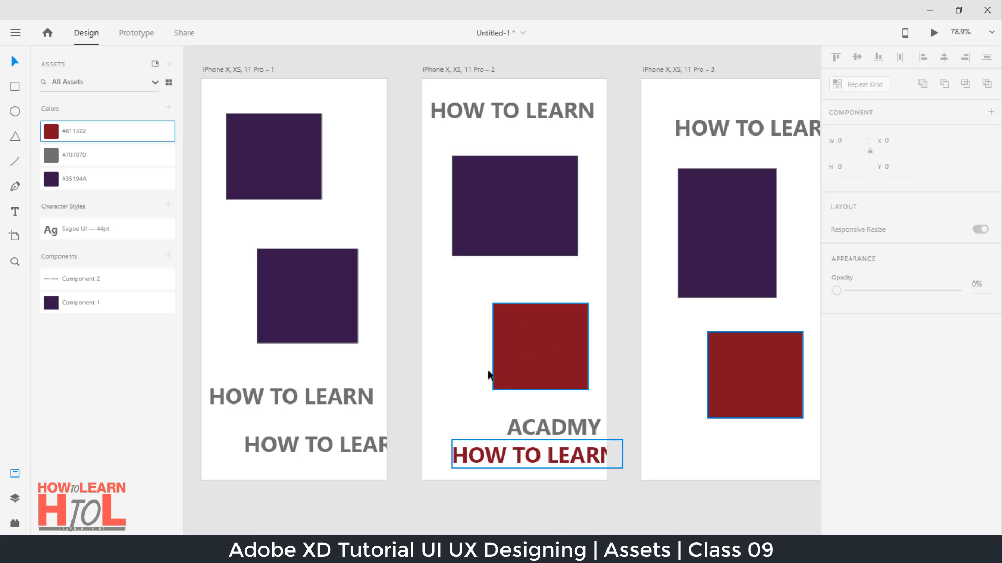
{"action": "right_click", "coordinate": [76, 183]}
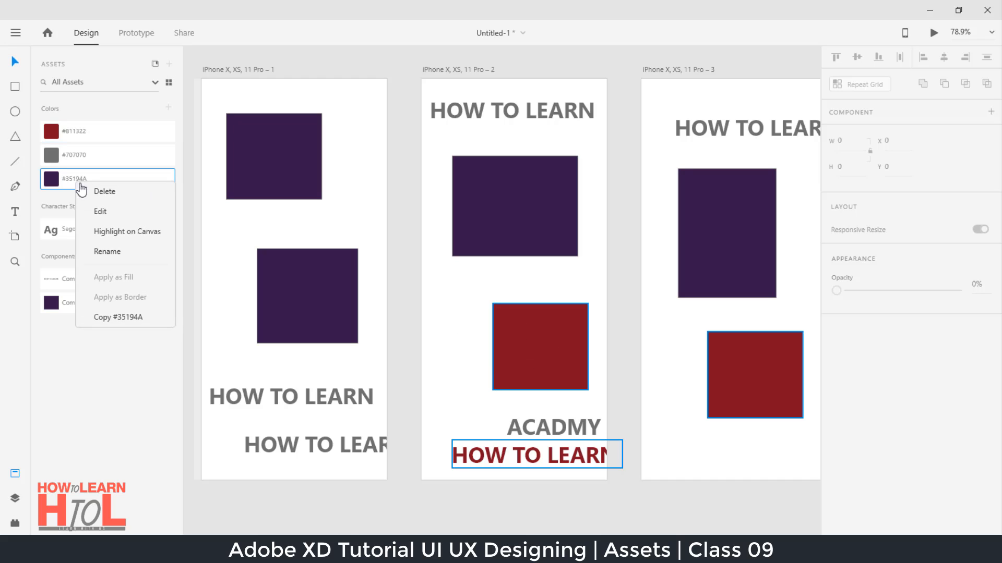
{"action": "left_click", "coordinate": [121, 227]}
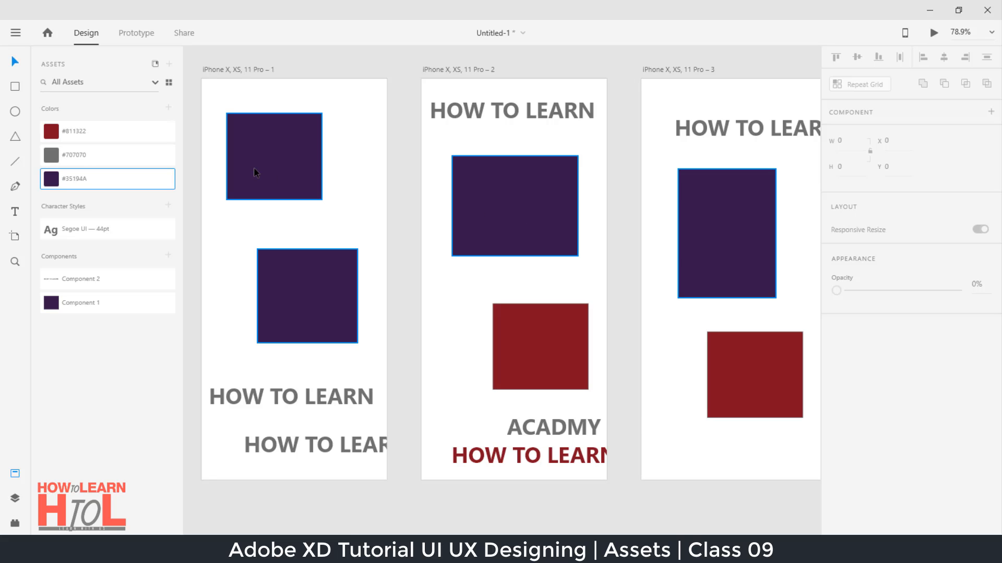
{"action": "right_click", "coordinate": [96, 183]}
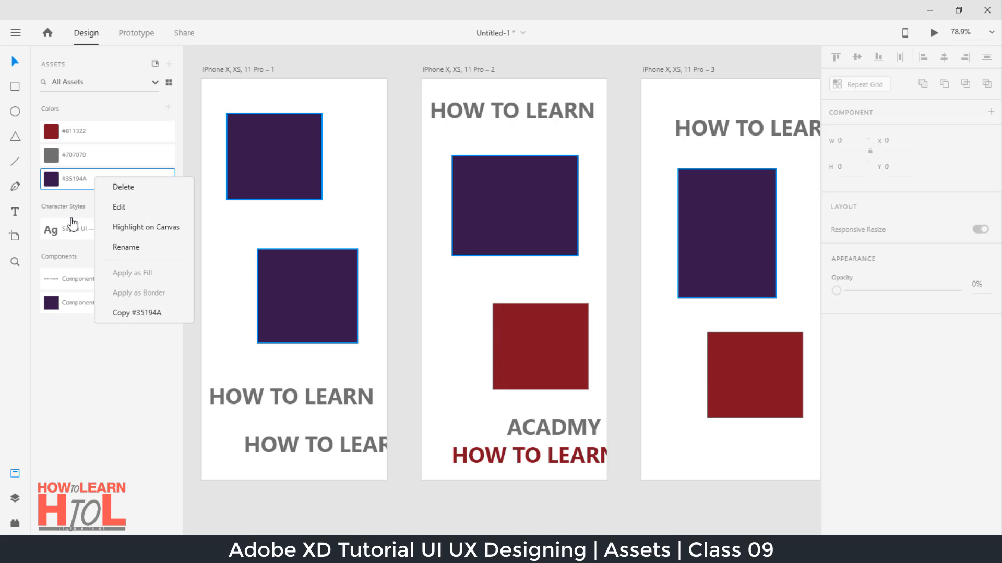
{"action": "left_click", "coordinate": [113, 405]}
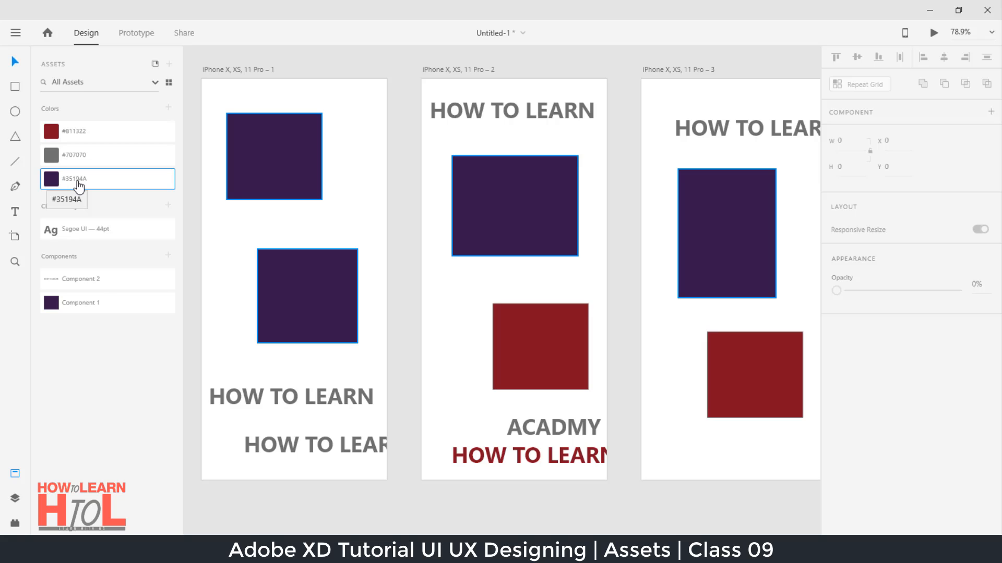
Step: Rename the Segoe UI — 44pt character style as HEADING 1
{"action": "right_click", "coordinate": [82, 230]}
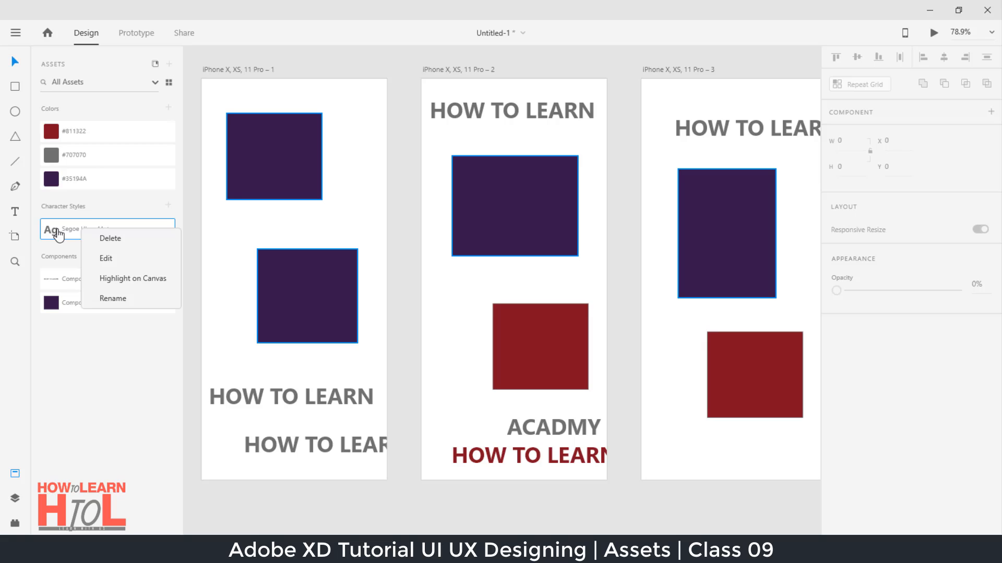
{"action": "left_click", "coordinate": [131, 300]}
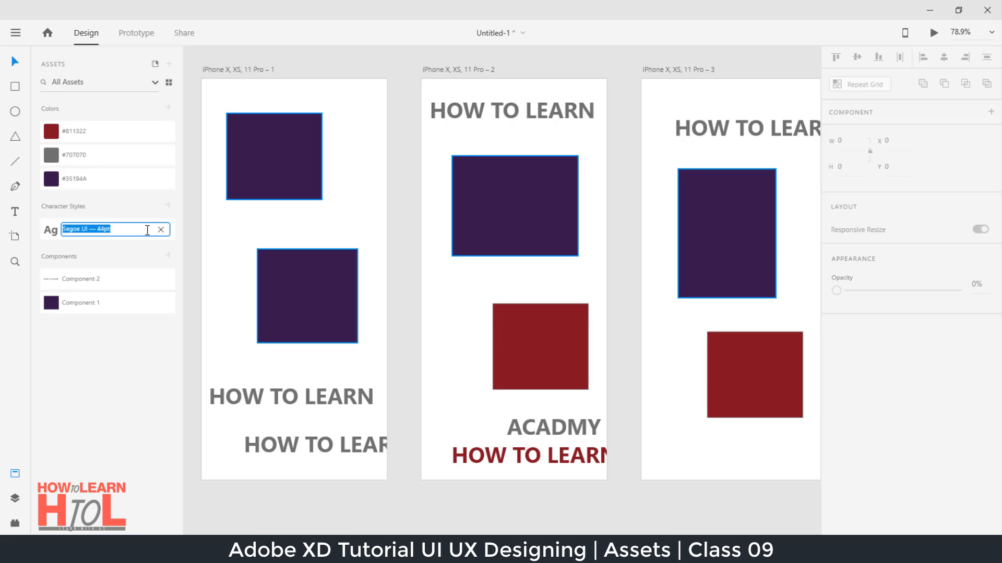
{"action": "type", "text": "HEADING 1"}
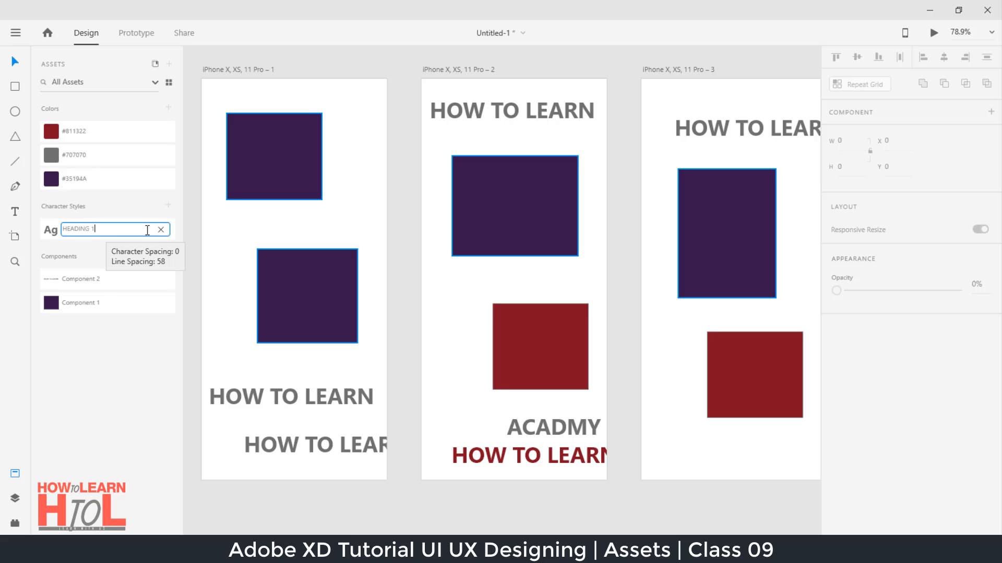
{"action": "key", "text": "Return"}
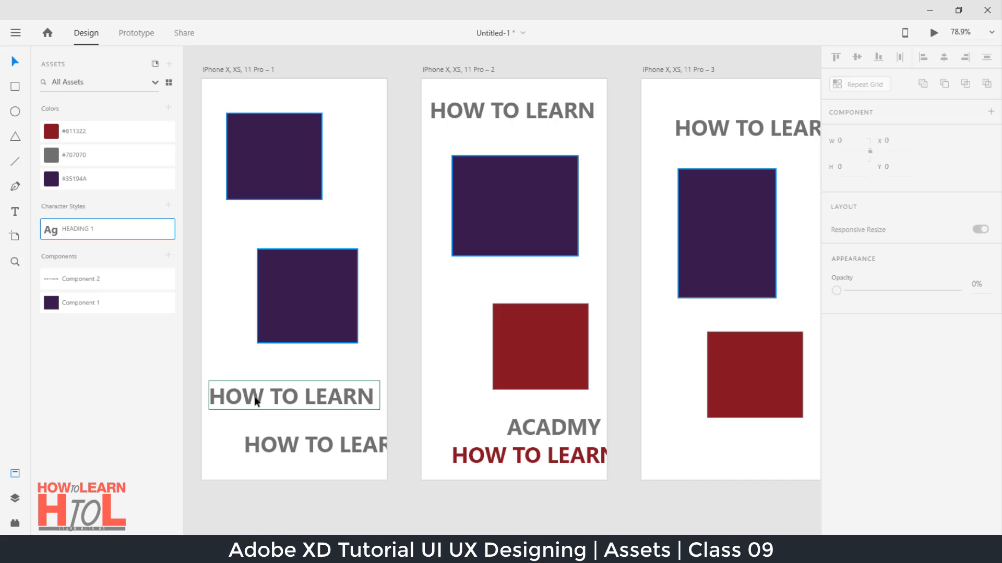
Step: Save the character style of the red HOW TO LEARN text on the second artboard as a new asset
{"action": "left_click", "coordinate": [541, 429]}
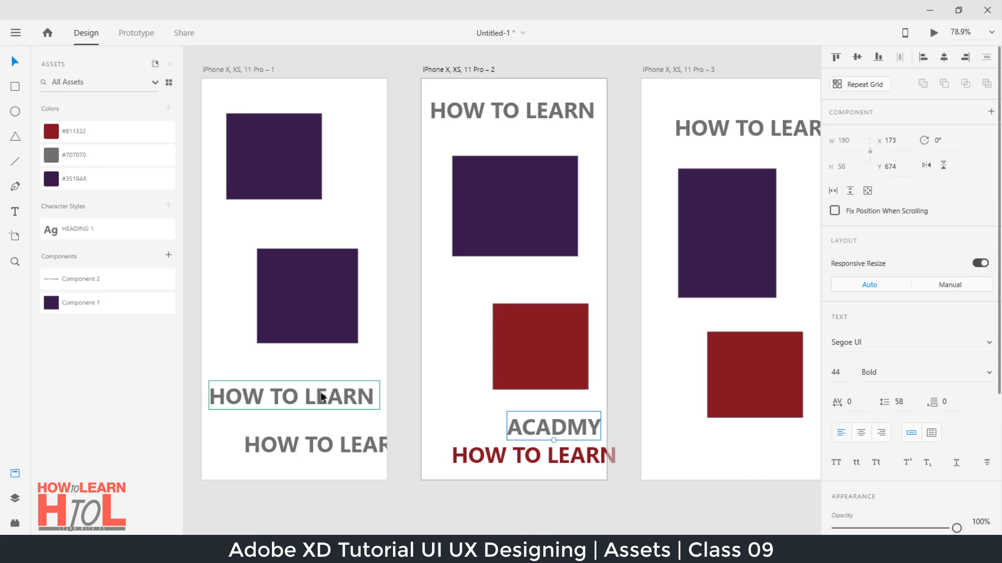
{"action": "left_click", "coordinate": [452, 457]}
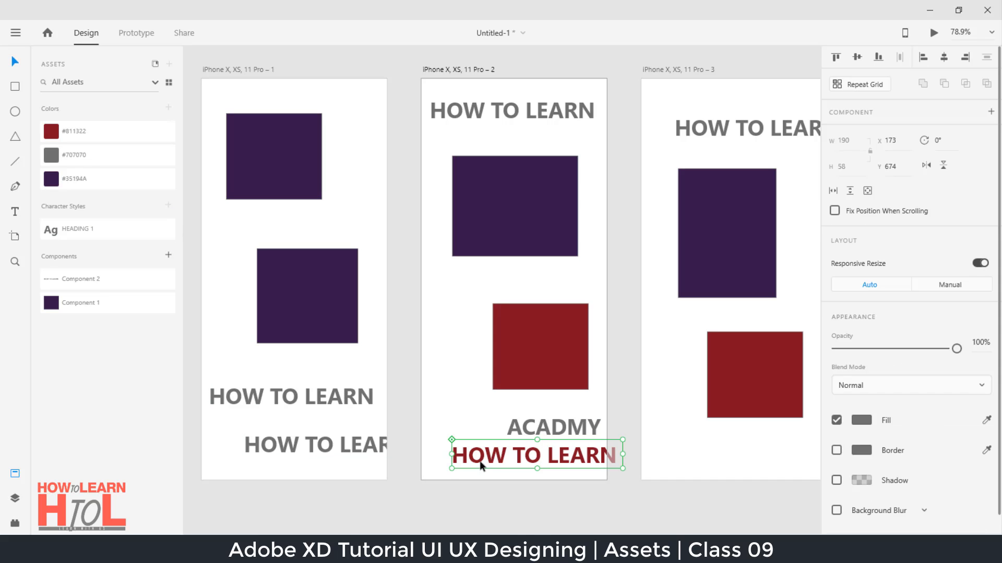
{"action": "left_click", "coordinate": [168, 206]}
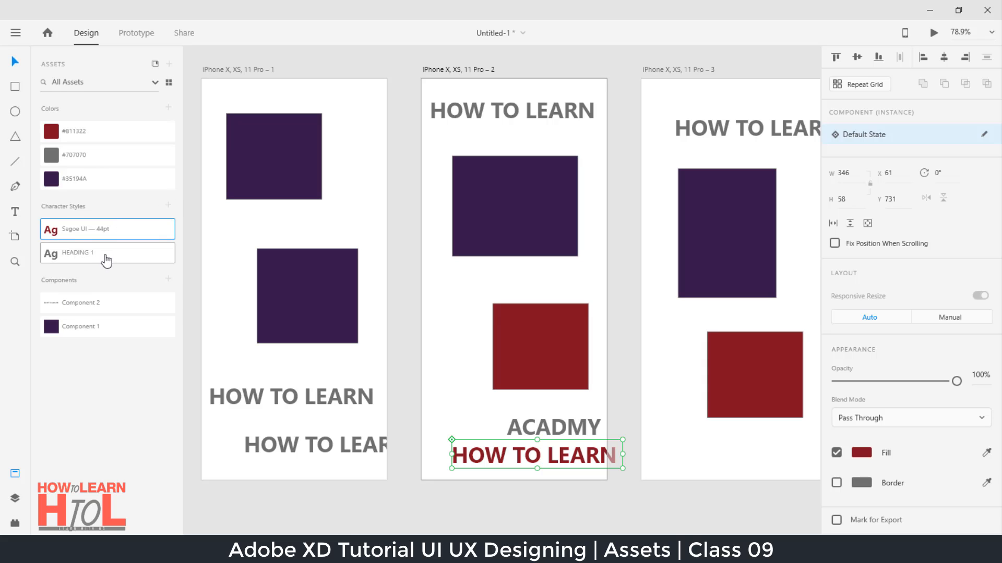
Step: Reorder the saved colours to #35194A, #707070 and #811322, keeping HEADING 1 below the new character style
{"action": "mouse_move", "coordinate": [114, 253]}
{"action": "left_mouse_down"}
{"action": "mouse_move", "coordinate": [115, 222]}
{"action": "mouse_move", "coordinate": [116, 266]}
{"action": "left_mouse_up"}
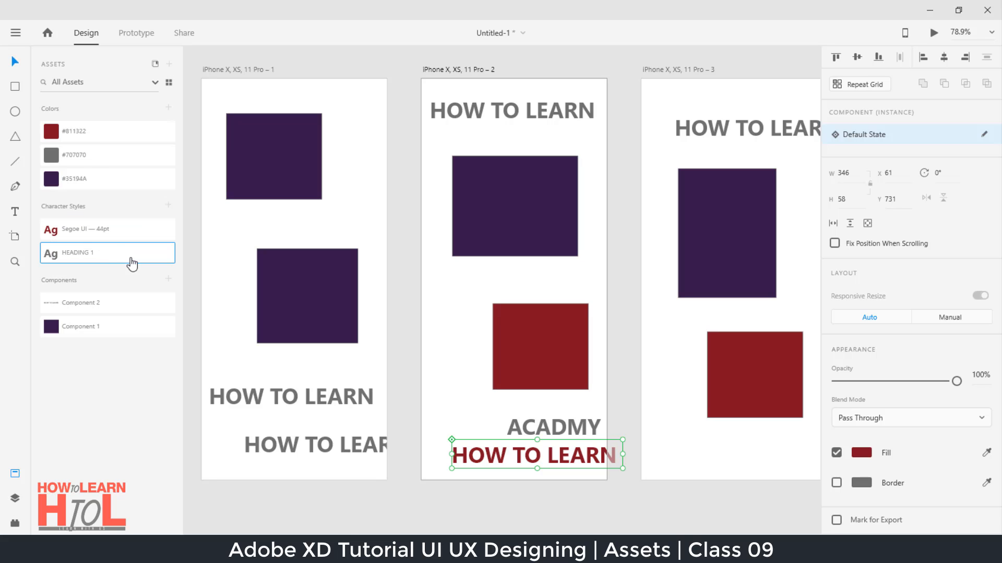
{"action": "left_click_drag", "start_coordinate": [114, 151], "coordinate": [112, 129]}
{"action": "left_click_drag", "start_coordinate": [113, 174], "coordinate": [116, 126]}
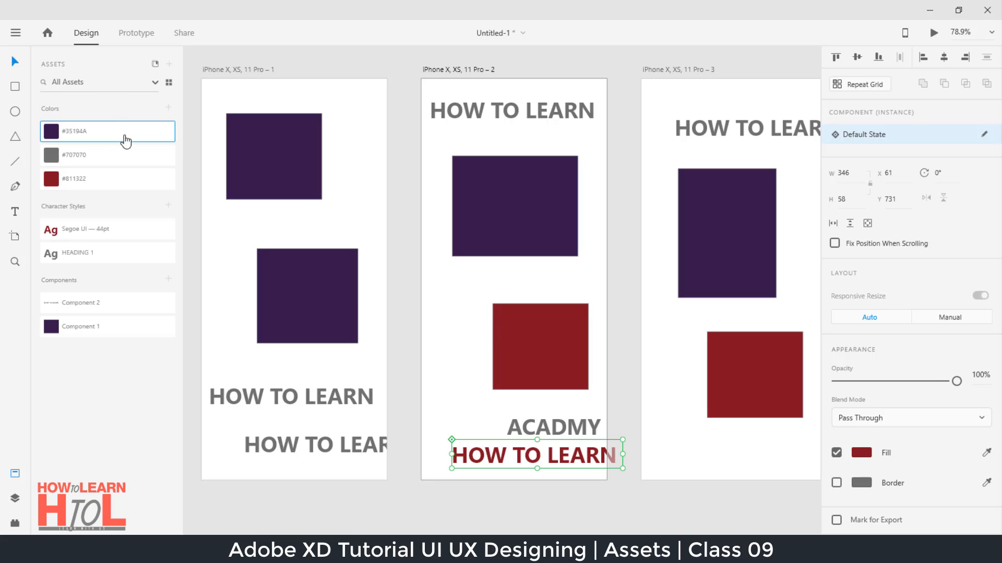
Step: Search the assets for HEAD, and clear the search to list all assets
{"action": "left_click", "coordinate": [93, 80]}
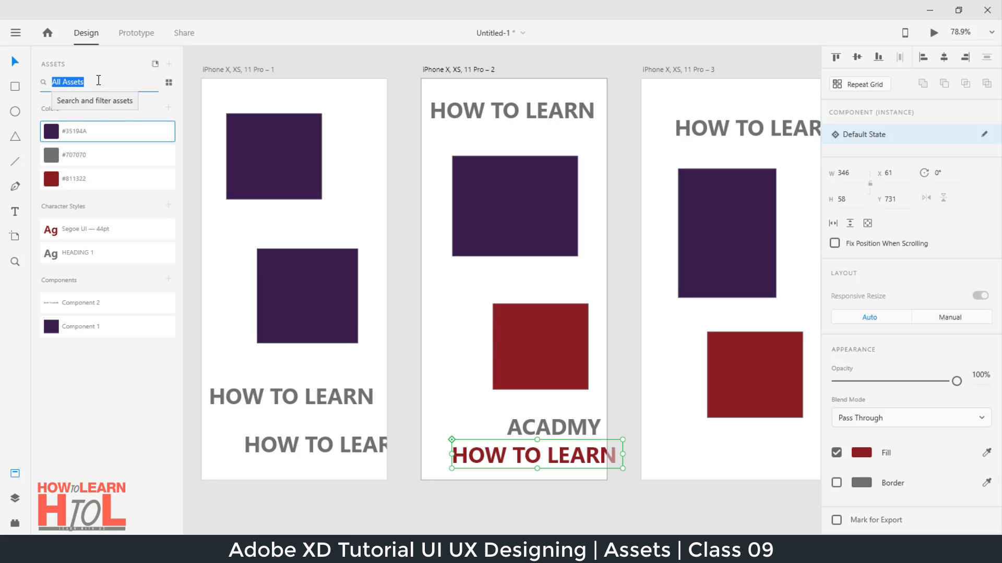
{"action": "type", "text": "HEA"}
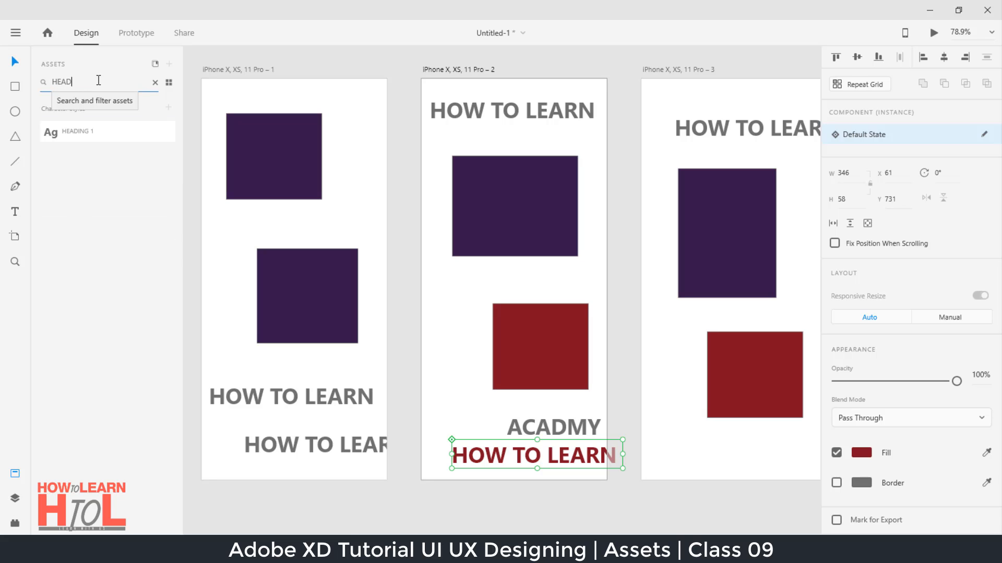
{"action": "type", "text": "D"}
{"action": "mouse_move", "coordinate": [134, 150]}
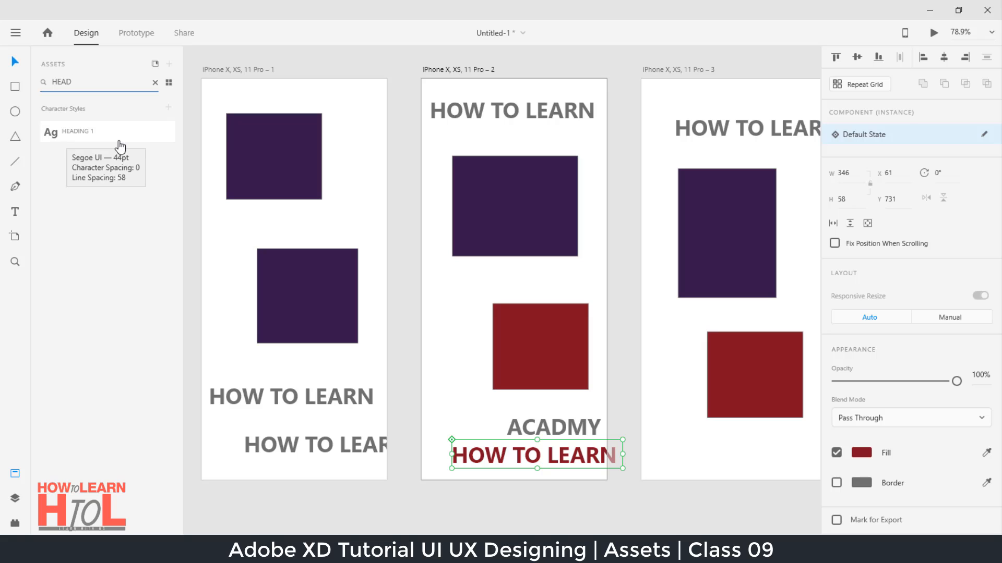
{"action": "left_click_drag", "start_coordinate": [103, 85], "coordinate": [14, 84]}
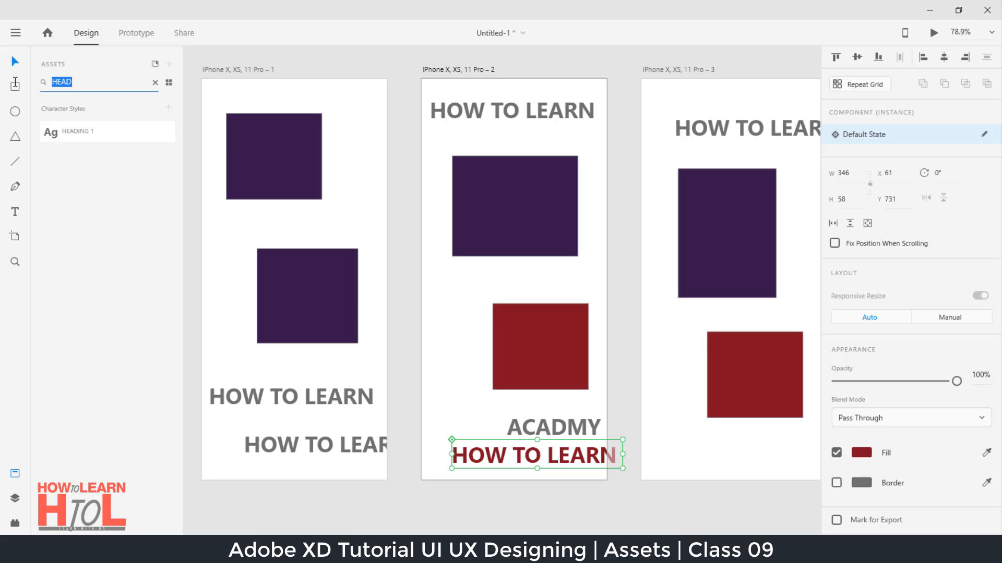
{"action": "key", "text": "BackSpace"}
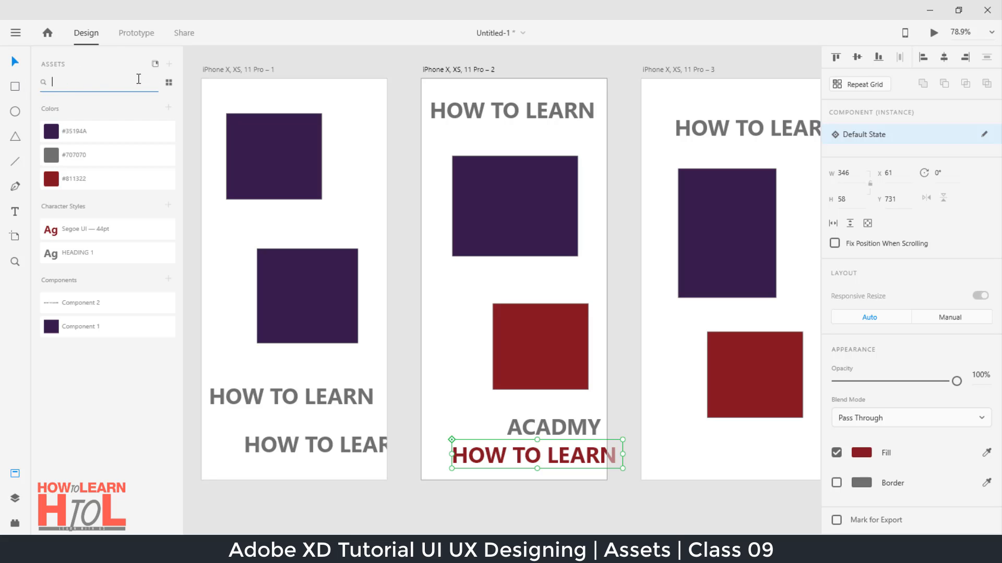
{"action": "left_click", "coordinate": [144, 388]}
Step: Filter the assets by Colors, Character Styles and Components in turn, and restore All Assets
{"action": "left_click", "coordinate": [155, 83]}
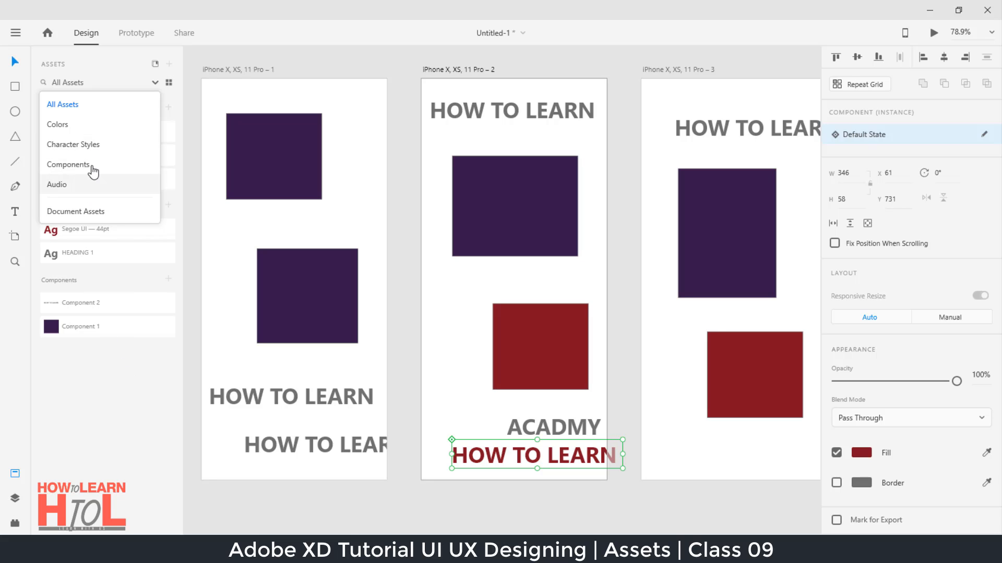
{"action": "left_click", "coordinate": [86, 128]}
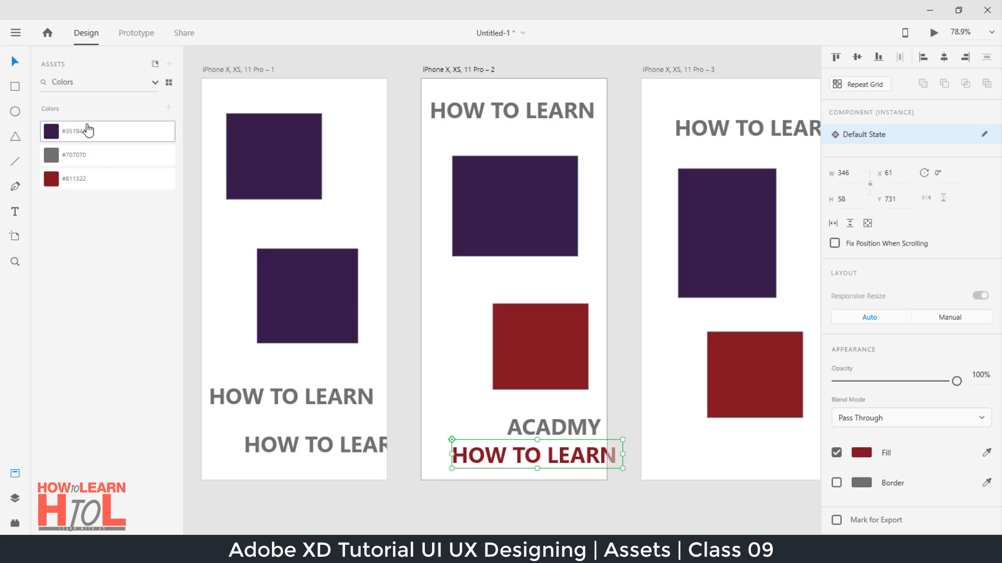
{"action": "left_click", "coordinate": [155, 82]}
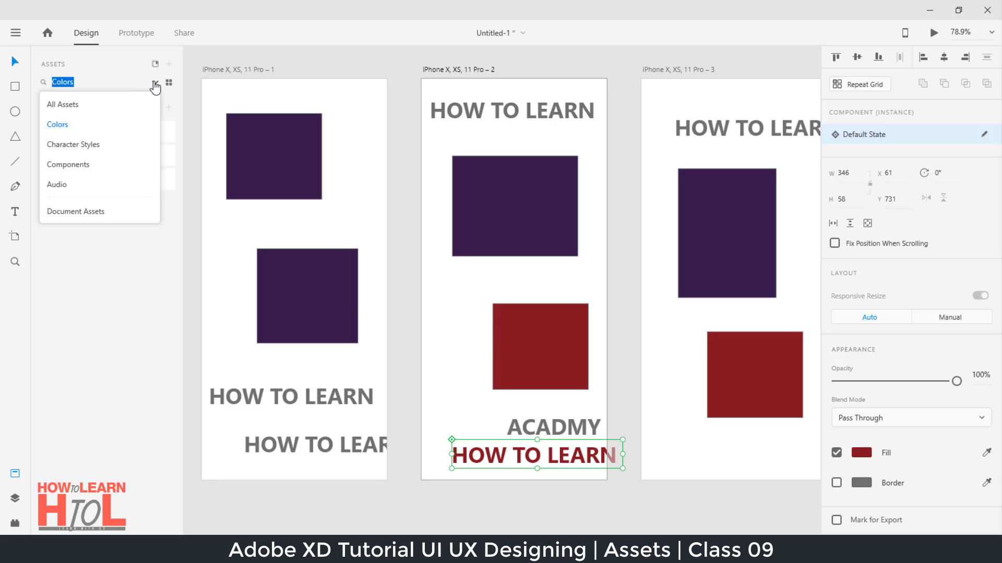
{"action": "left_click", "coordinate": [89, 146]}
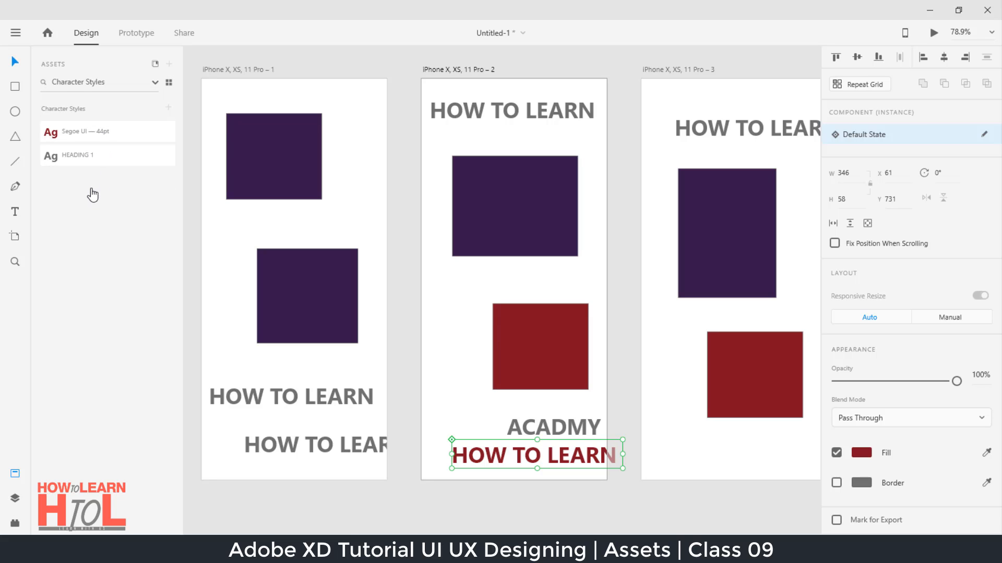
{"action": "left_click", "coordinate": [155, 83]}
{"action": "left_click", "coordinate": [104, 163]}
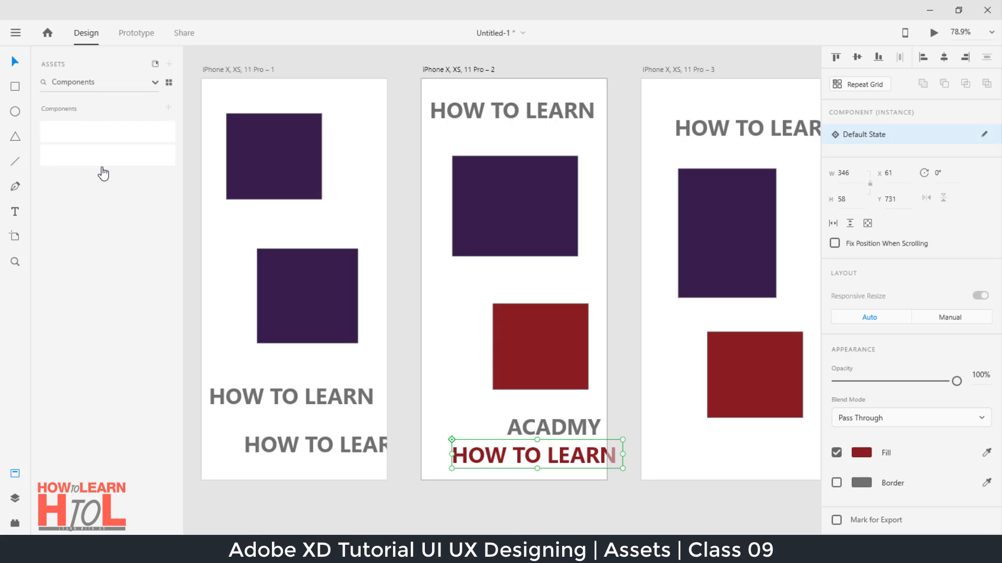
{"action": "left_click", "coordinate": [157, 88]}
{"action": "left_click", "coordinate": [79, 104]}
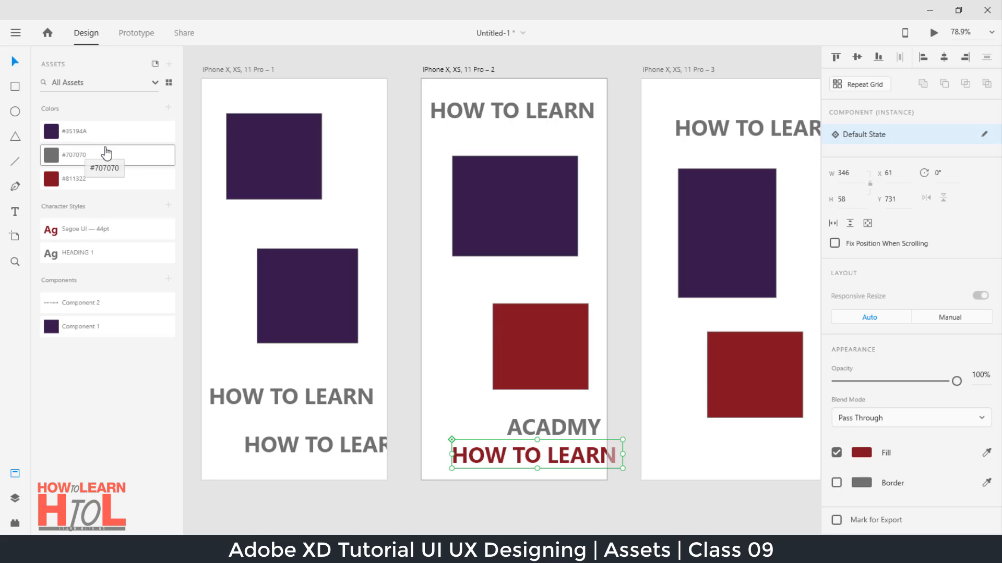
Step: Preview the assets in grid view, return to list view, and open the CC Libraries
{"action": "left_click", "coordinate": [169, 83]}
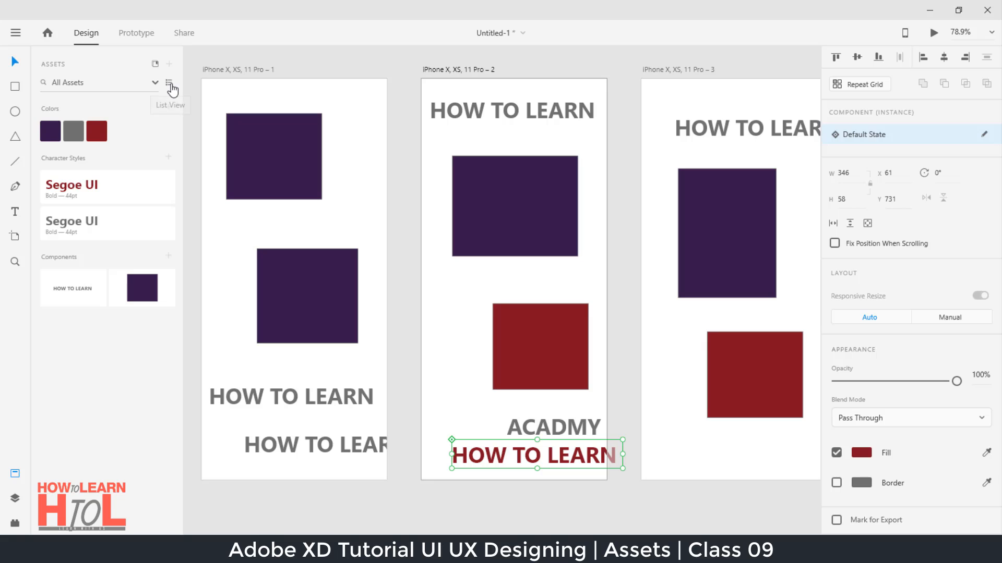
{"action": "left_click", "coordinate": [169, 84]}
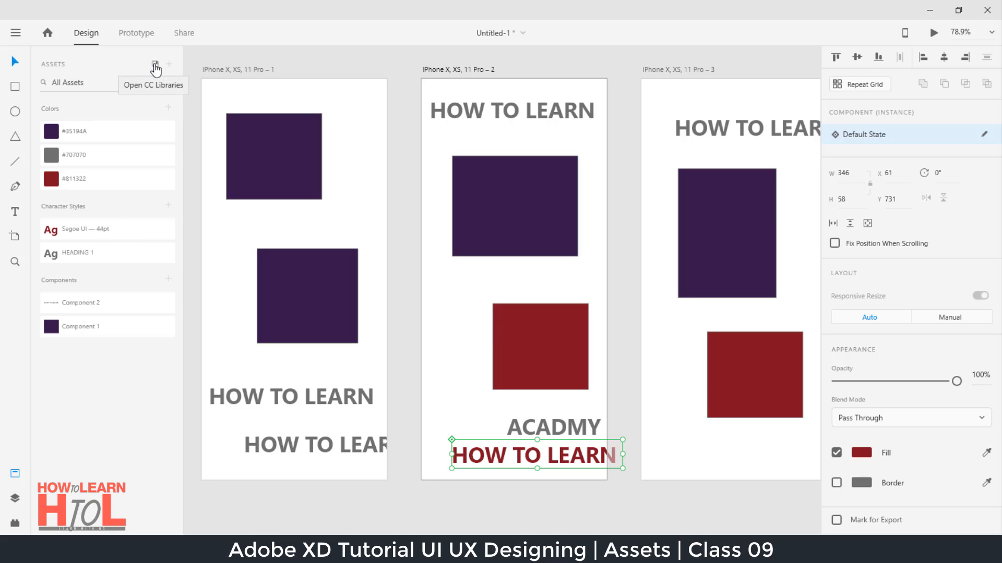
{"action": "left_click", "coordinate": [155, 66]}
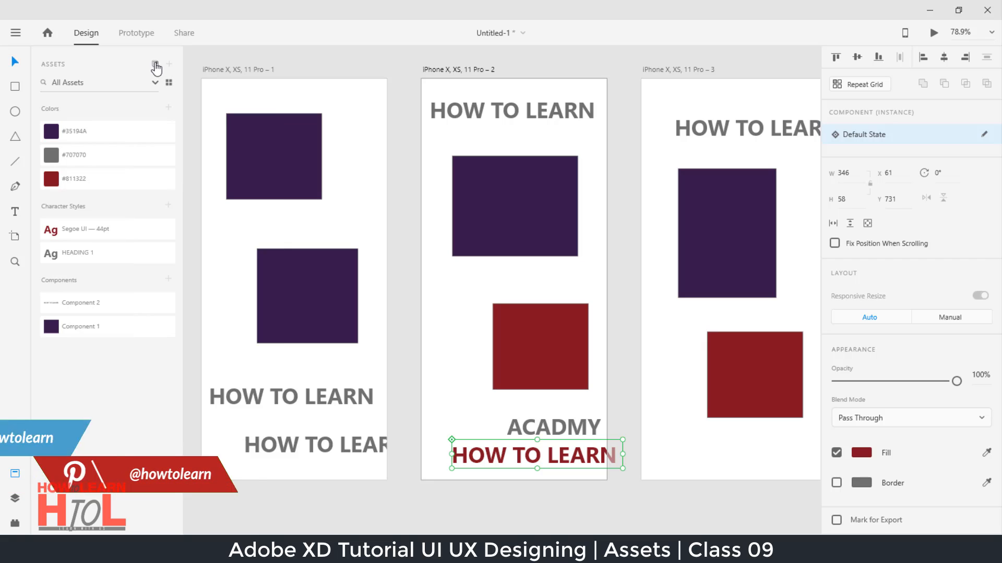
{"action": "left_click", "coordinate": [265, 136]}
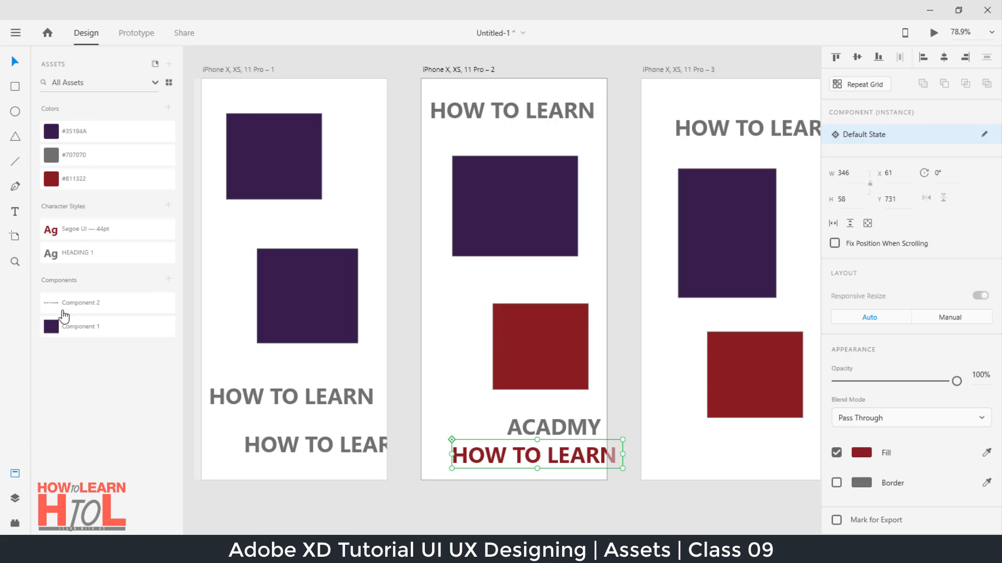
{"action": "left_click", "coordinate": [31, 233]}
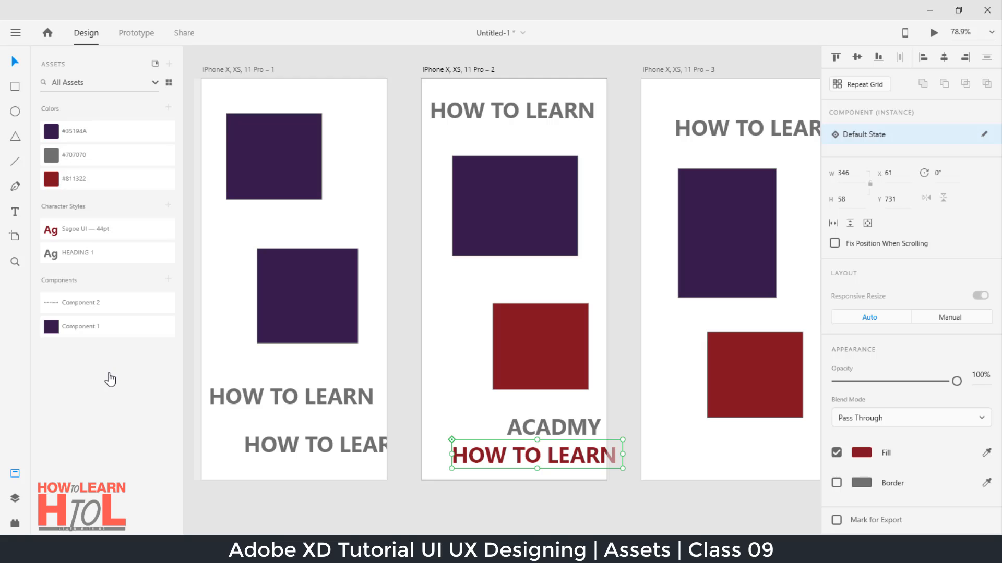